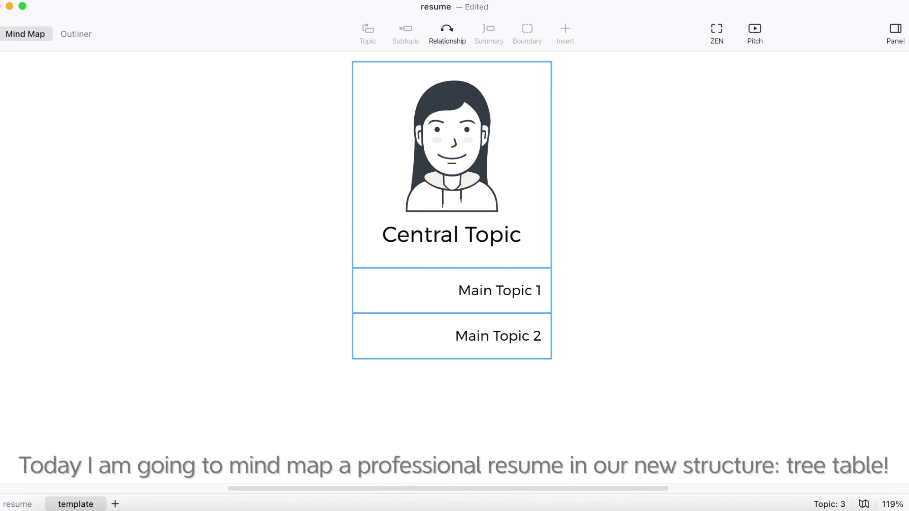
# Switch the central topic's map structure to Tree Table
pyautogui.click(514, 216)
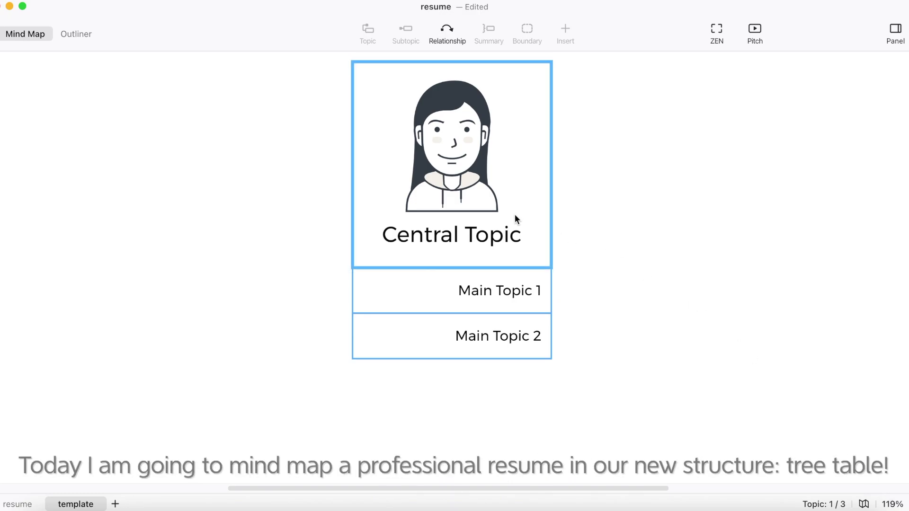
pyautogui.hscroll(2, 516, 223)
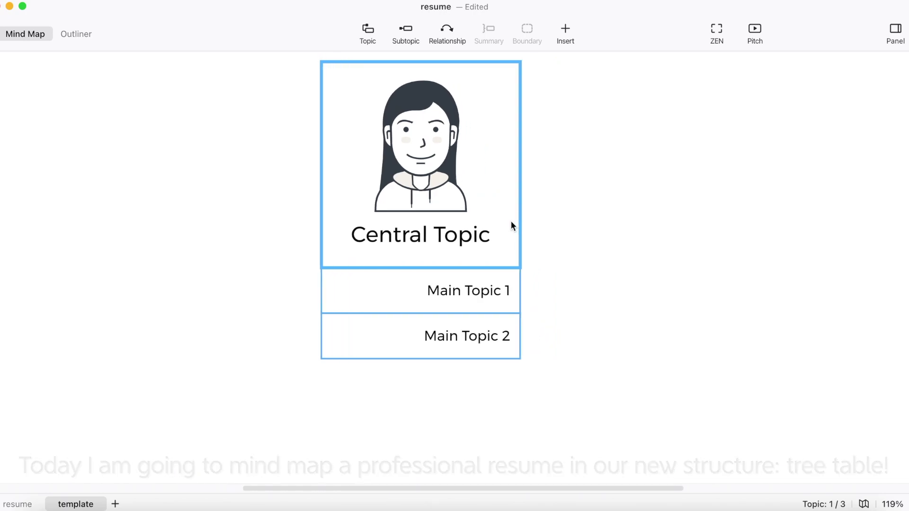
pyautogui.click(897, 29)
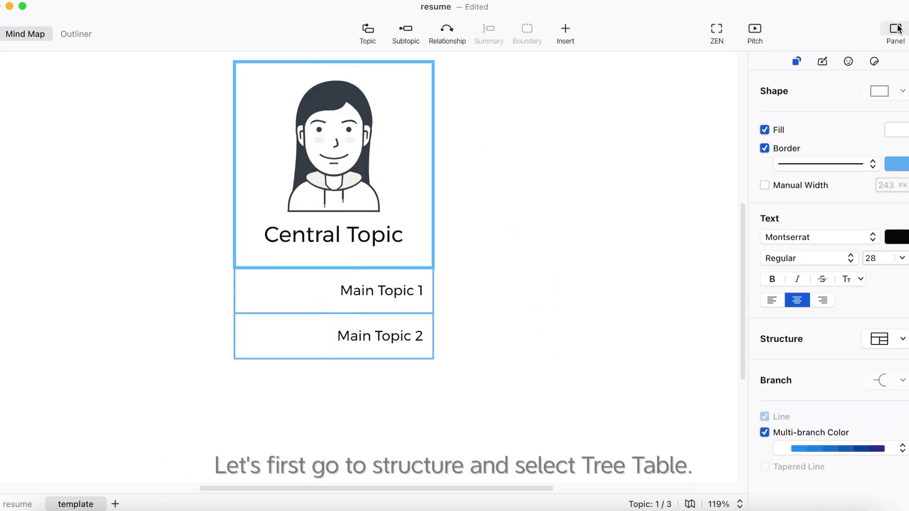
pyautogui.click(896, 342)
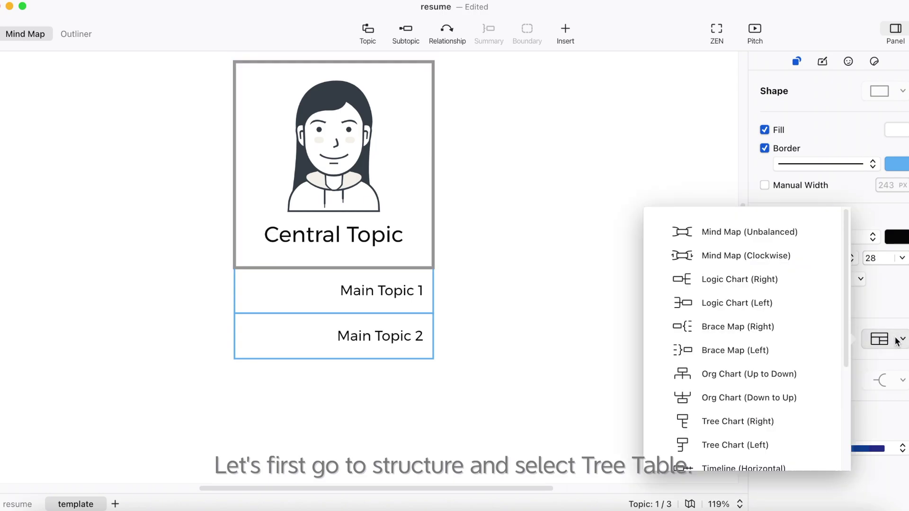
pyautogui.scroll(-5, 821, 333)
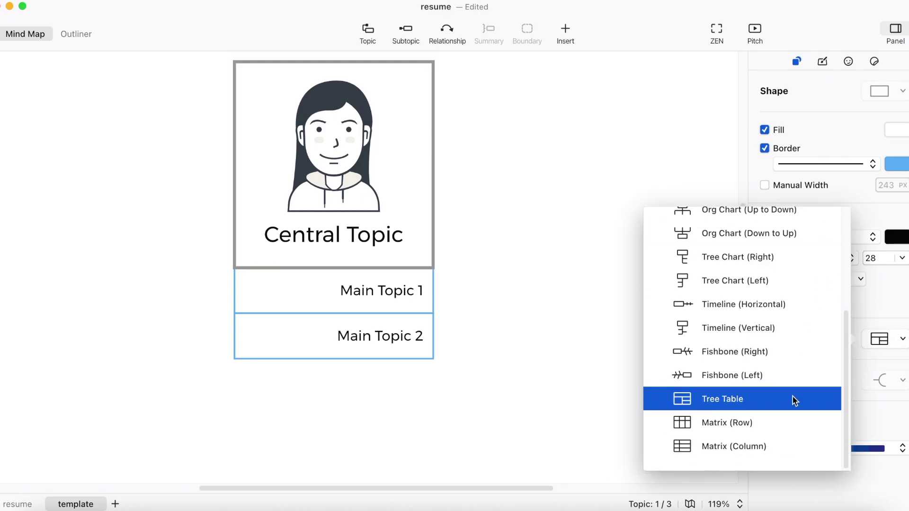
pyautogui.click(794, 398)
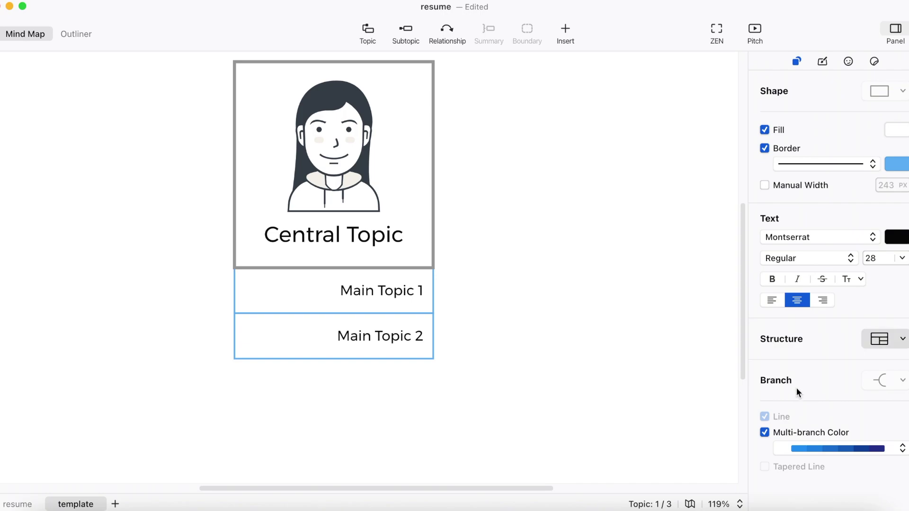
# Apply a simple blue-outline colour theme from the Map settings
pyautogui.click(823, 61)
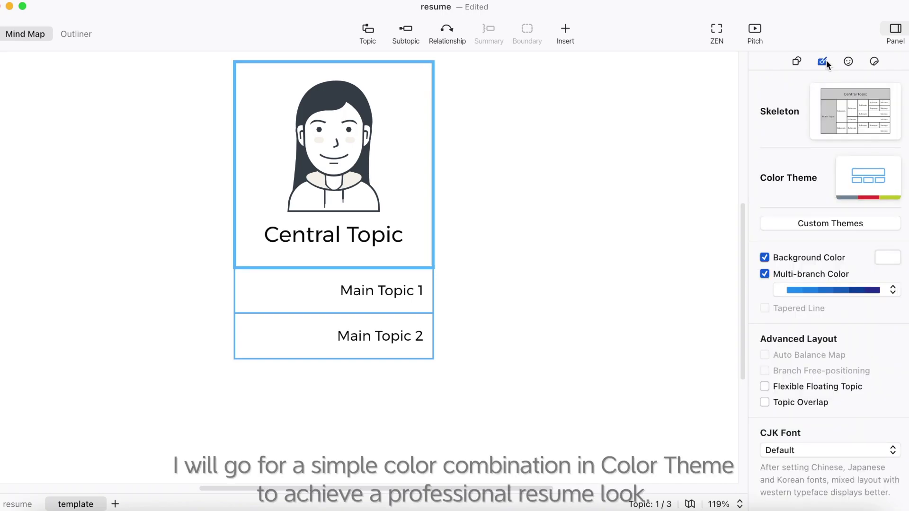
pyautogui.click(846, 185)
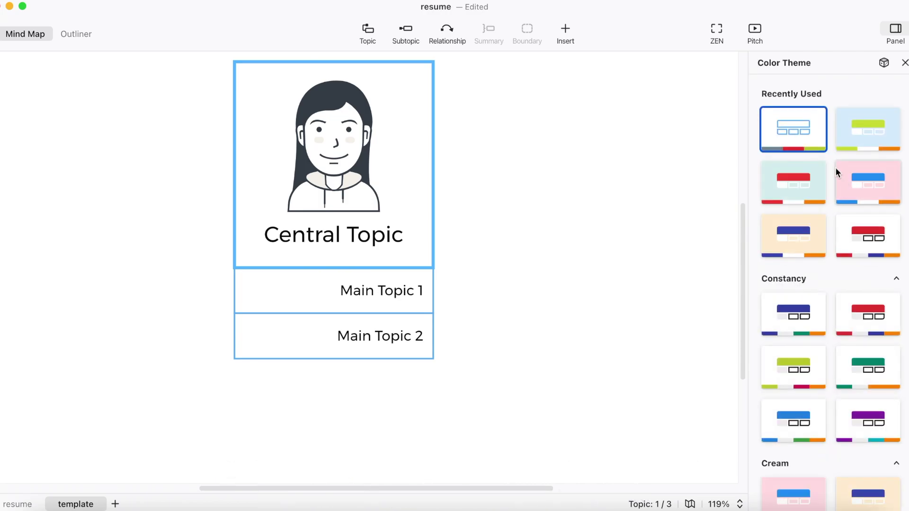
pyautogui.click(789, 126)
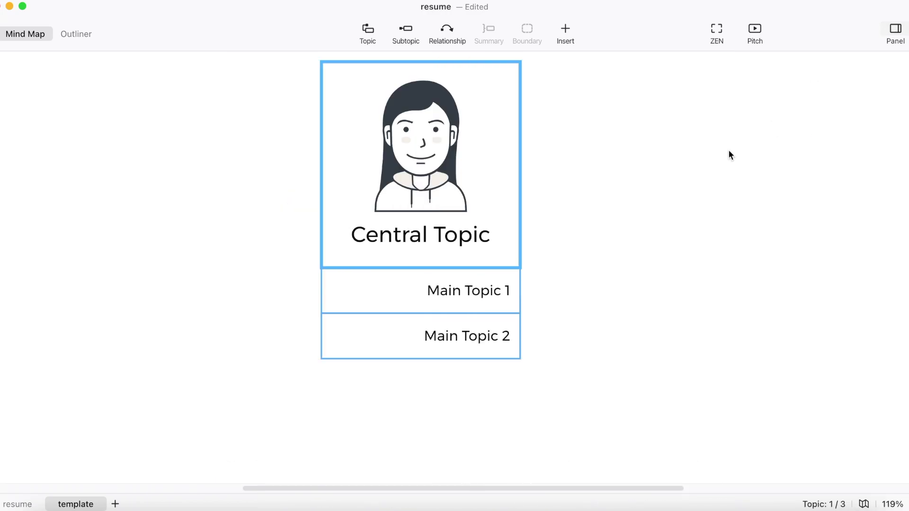
# Replace the central topic's placeholder text with the person's name
pyautogui.doubleClick(434, 239)
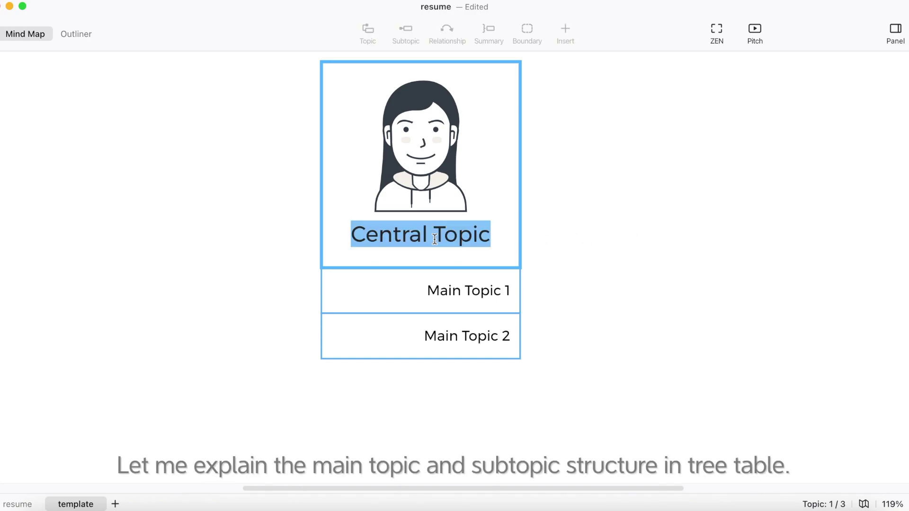
pyautogui.press('BackSpace')
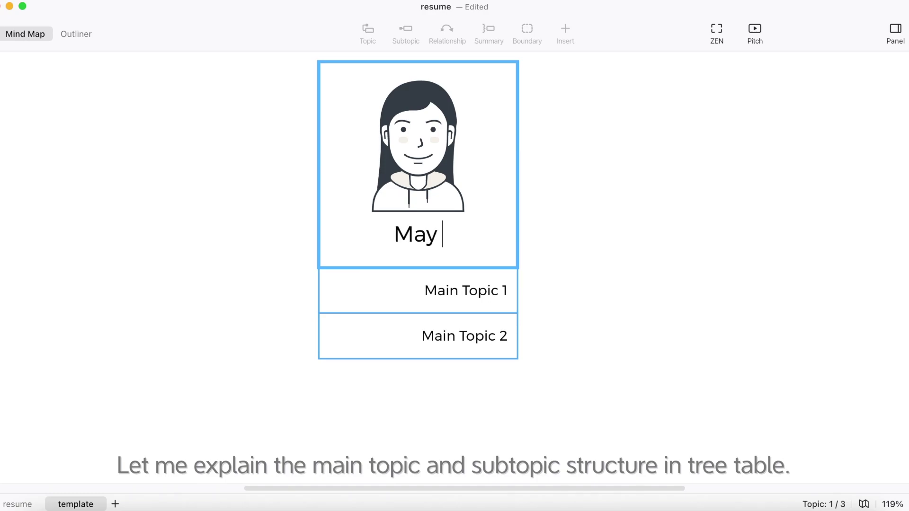
pyautogui.press('Return')
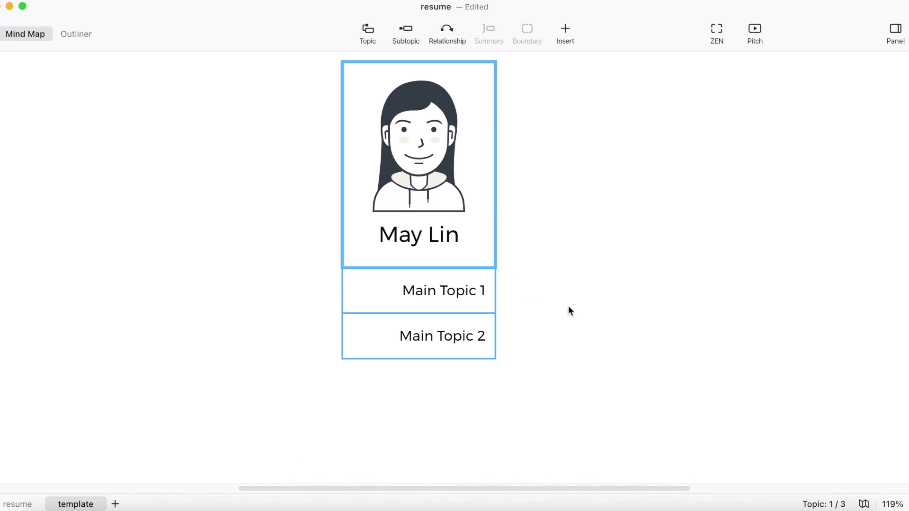
# Give Main Topic 1 three subtopics and rename it 'About Me'
pyautogui.click(424, 291)
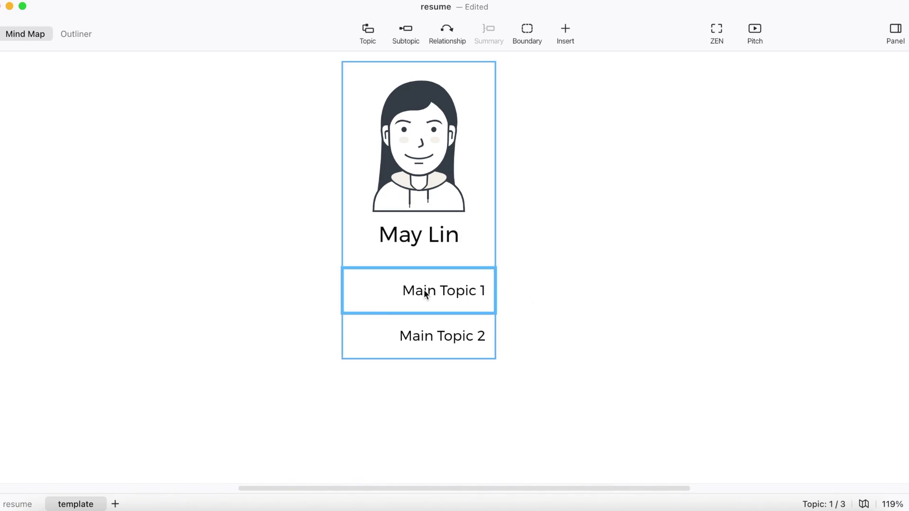
pyautogui.click(368, 31)
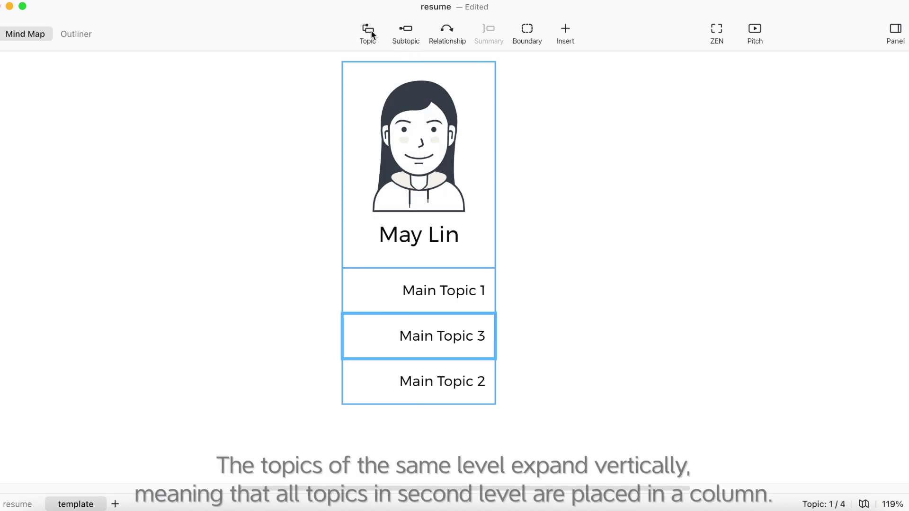
pyautogui.press('Delete')
pyautogui.click(403, 30)
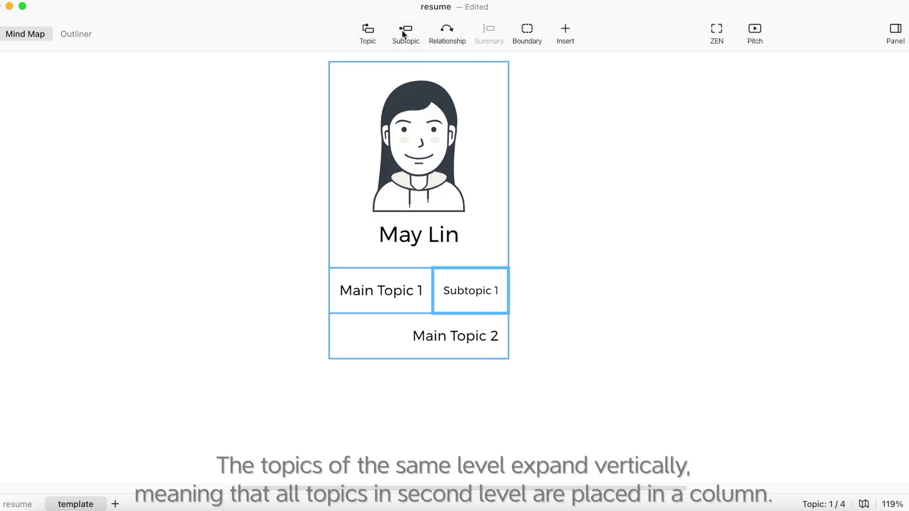
pyautogui.click(383, 279)
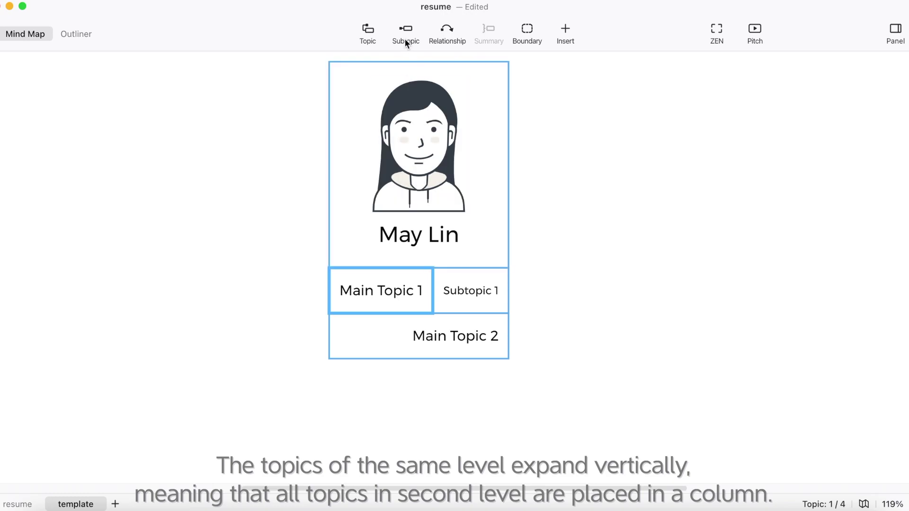
pyautogui.click(404, 31)
pyautogui.press('Left')
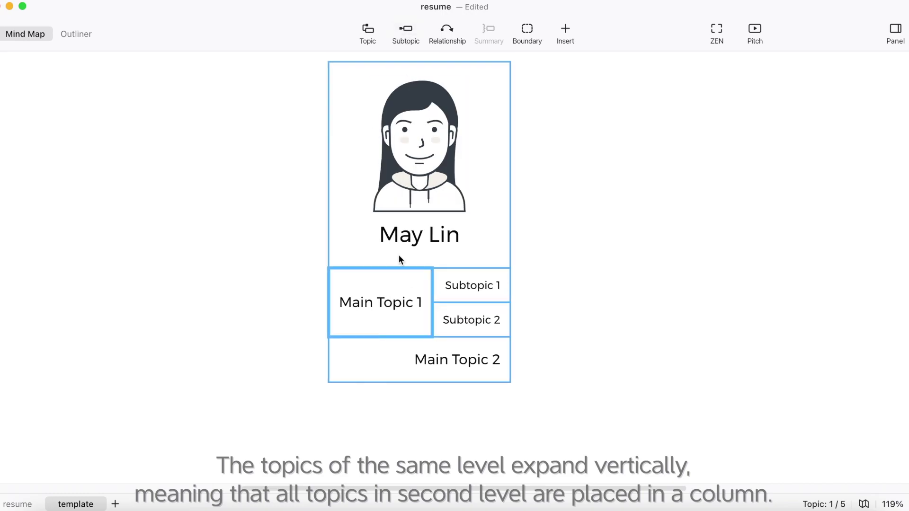
pyautogui.click(404, 30)
pyautogui.doubleClick(416, 314)
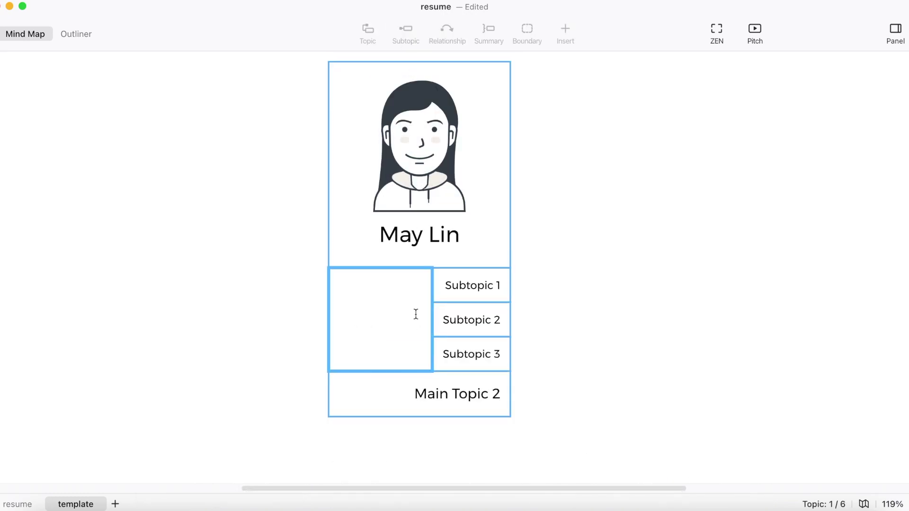
pyautogui.write('About Me')
pyautogui.press('Return')
# Label the first About Me row 'Phone Number' and add a child subtopic beside it
pyautogui.click(464, 287)
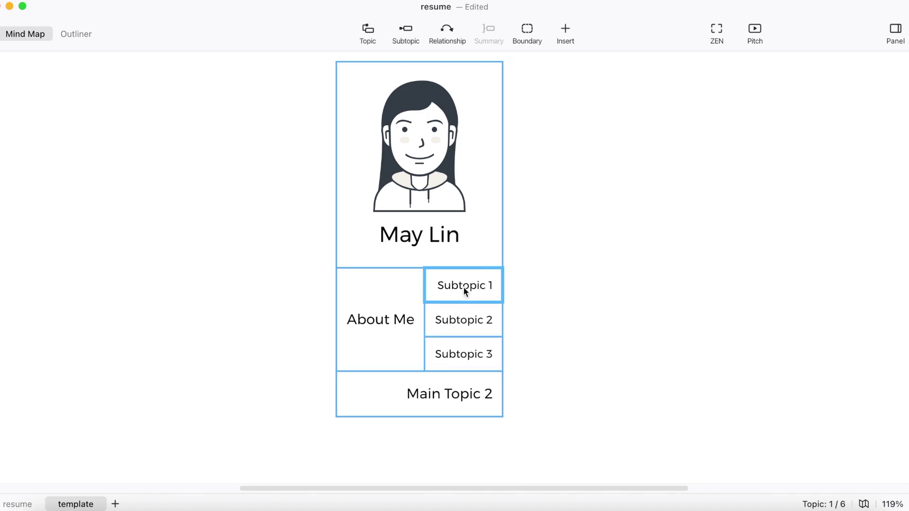
pyautogui.write('P')
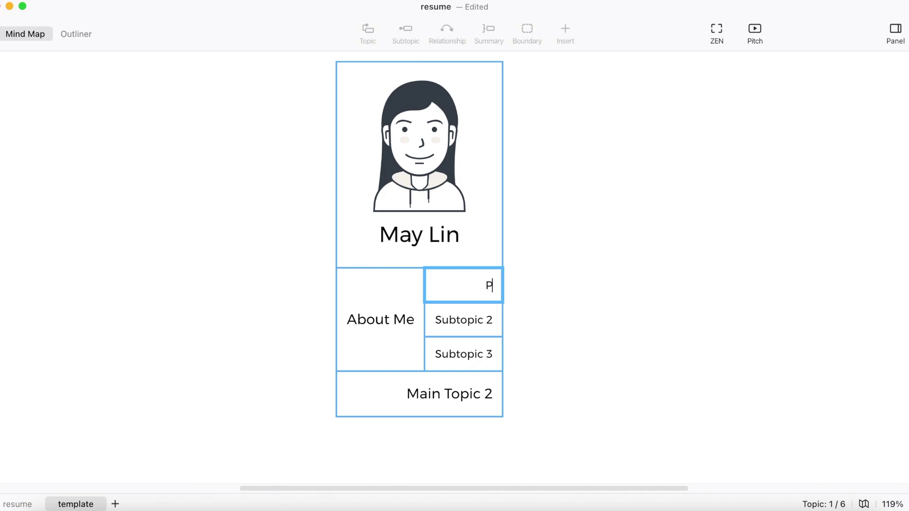
pyautogui.write('hone Number')
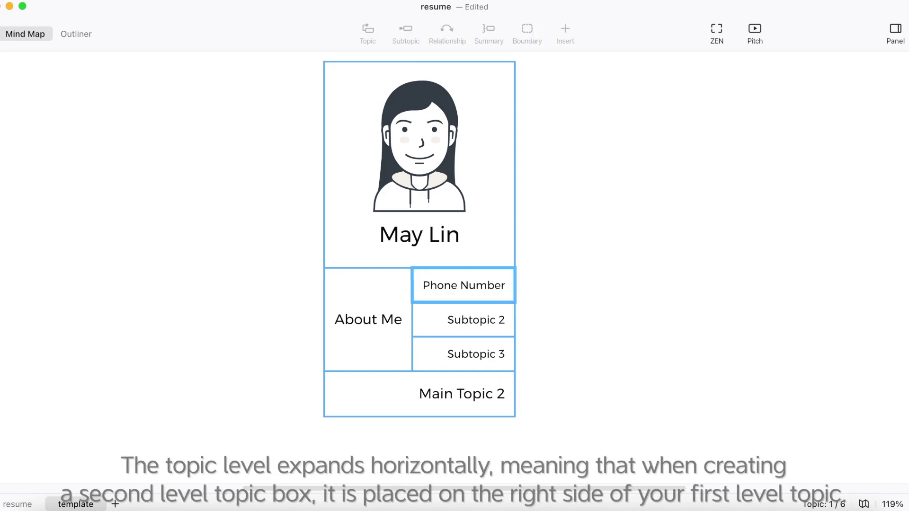
pyautogui.press('Return')
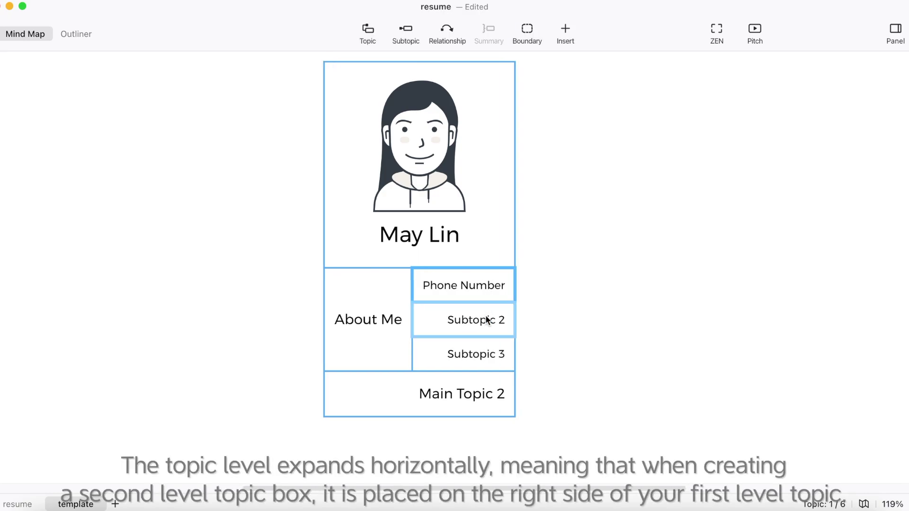
pyautogui.click(487, 321)
pyautogui.click(494, 287)
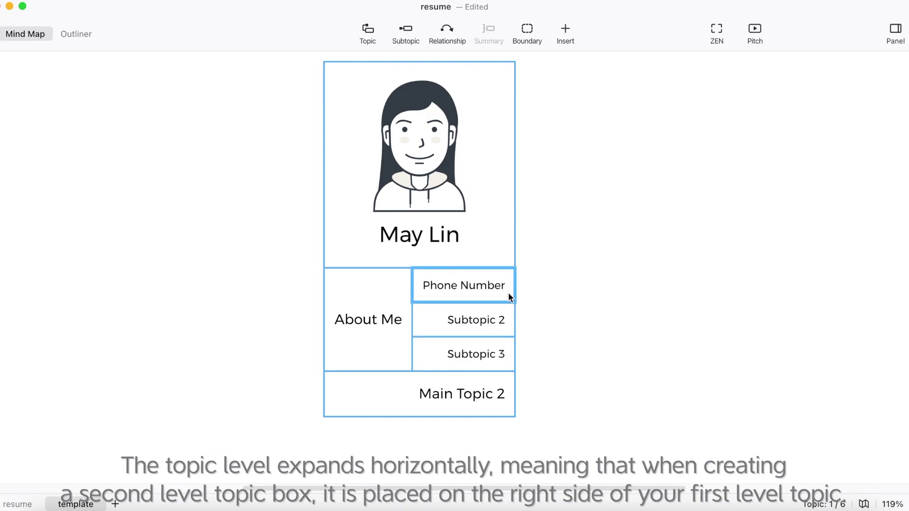
pyautogui.click(413, 30)
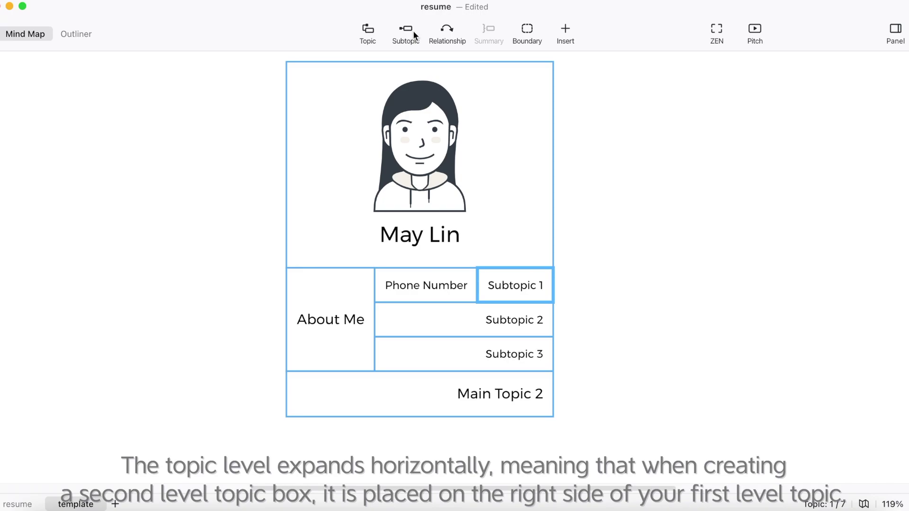
# Label the remaining rows 'Email' and 'Address', each with a child subtopic
pyautogui.click(514, 321)
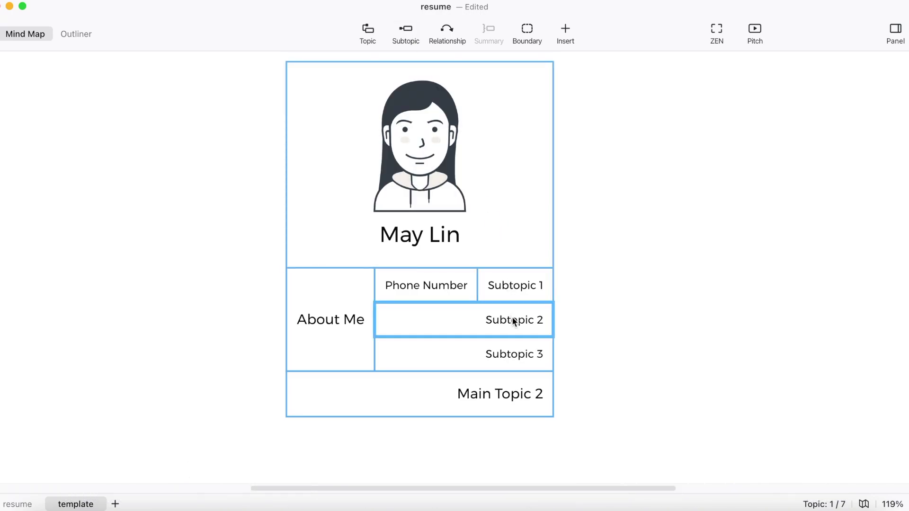
pyautogui.doubleClick(511, 320)
pyautogui.write('Email')
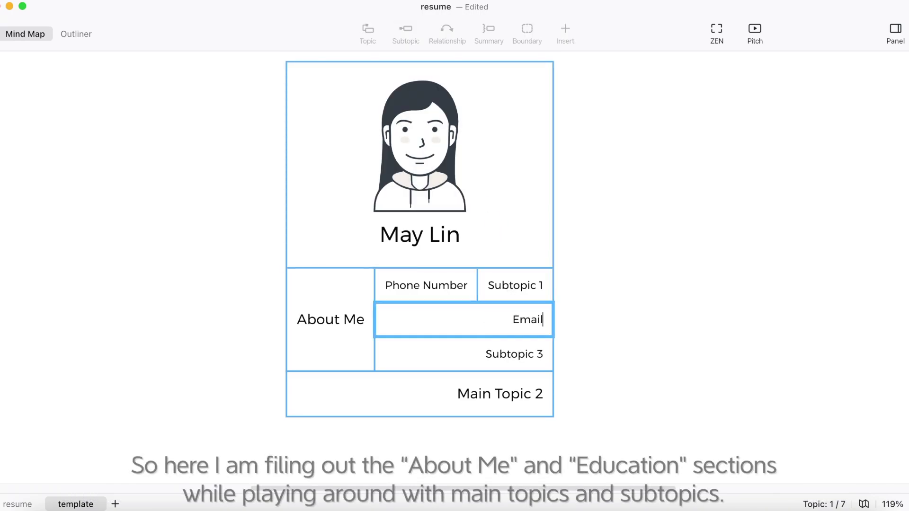
pyautogui.press('Return')
pyautogui.click(406, 33)
pyautogui.click(503, 355)
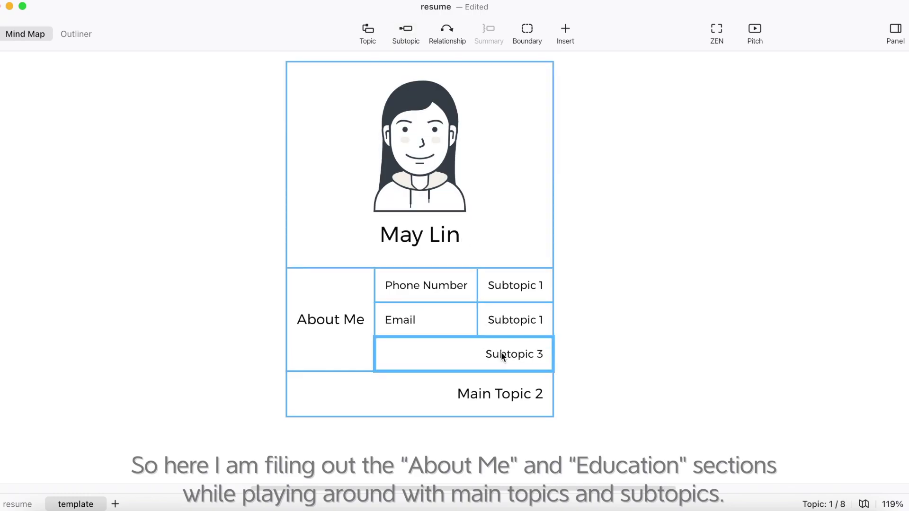
pyautogui.write('Address')
pyautogui.press('Return')
pyautogui.press('Tab')
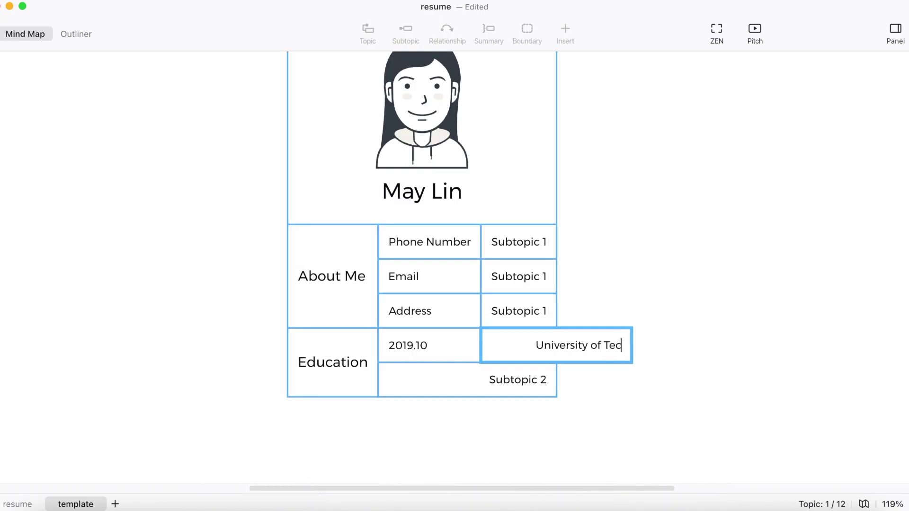
# Fill the Education row with University of Technology Sydney, M.S. in Global Supply Chain, GPA 3.7, then add second-row cells
pyautogui.write('hnology Sy')
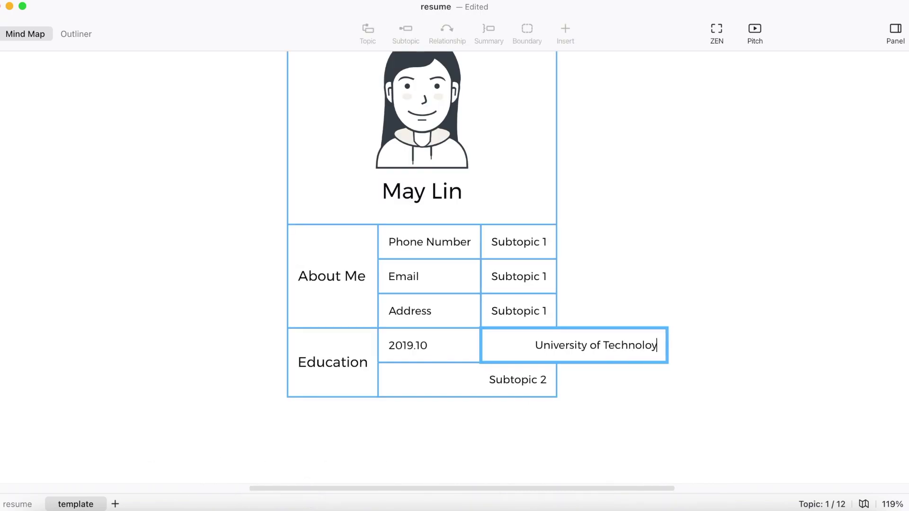
pyautogui.write('dney')
pyautogui.press('Tab')
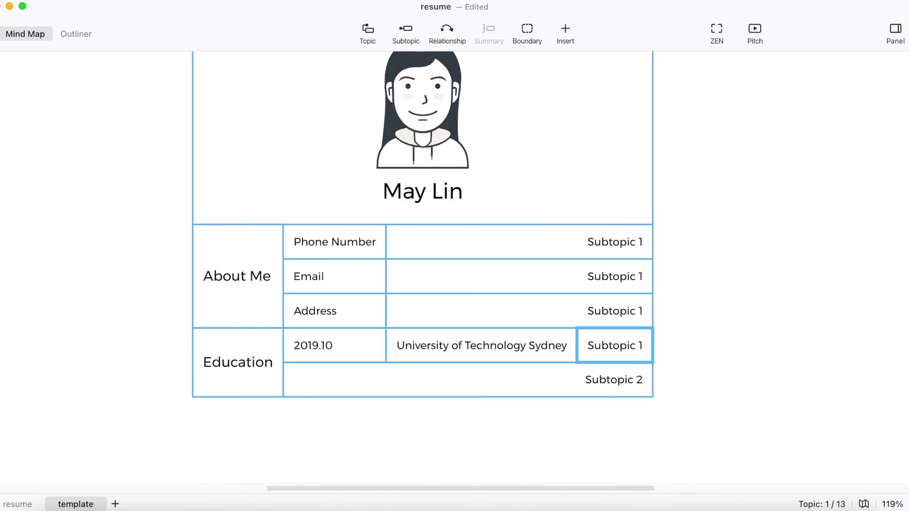
pyautogui.write('M.S')
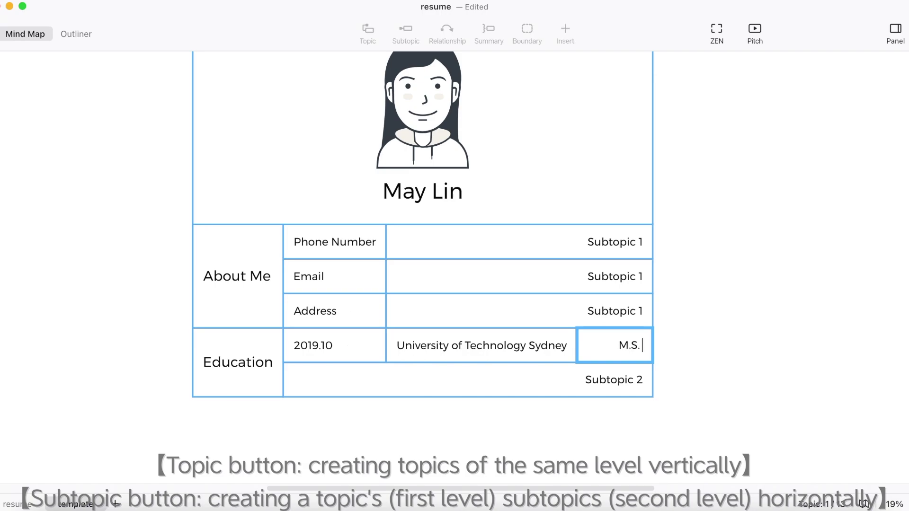
pyautogui.write('. in Global Supply C')
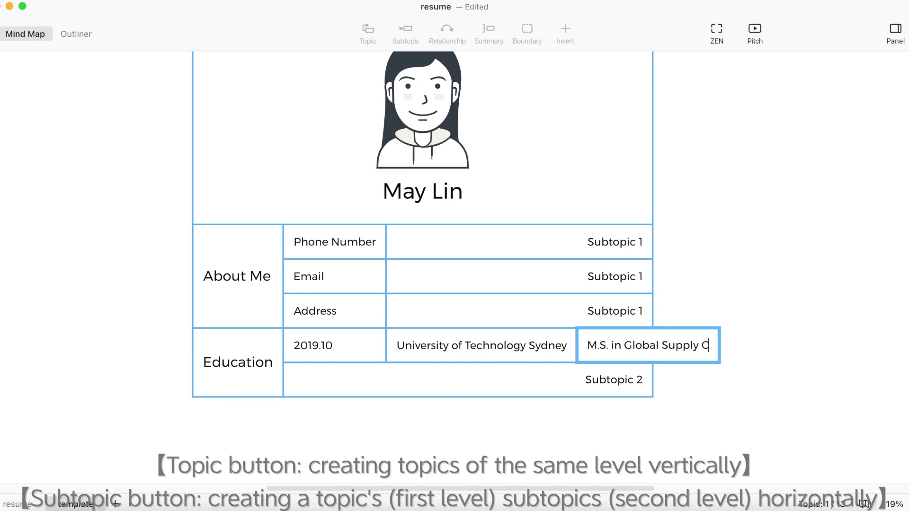
pyautogui.write('hain')
pyautogui.press('Tab')
pyautogui.write('GP')
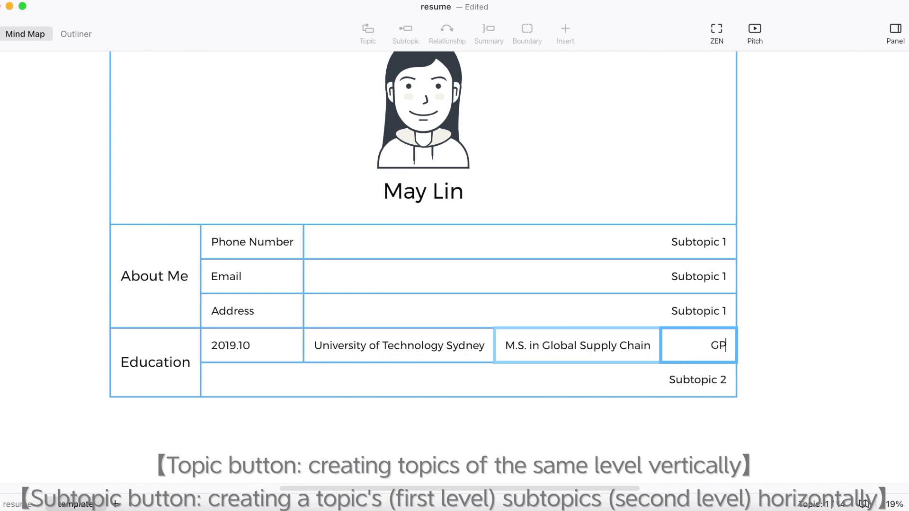
pyautogui.write('A')
pyautogui.press('Return')
pyautogui.doubleClick(710, 350)
pyautogui.write('3.7')
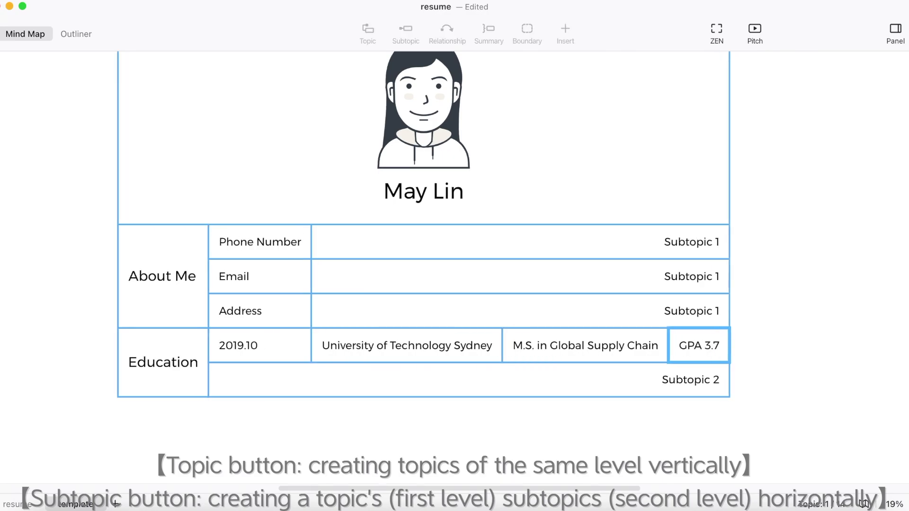
pyautogui.press('Return')
pyautogui.click(473, 379)
pyautogui.press('Tab')
pyautogui.press('Tab')
pyautogui.press('Tab')
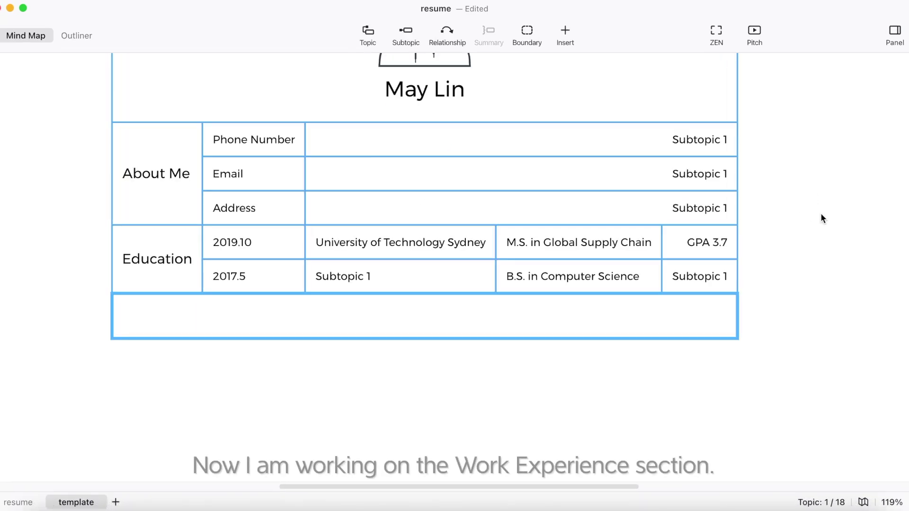
# Add a 'Work Experience' section with a 2020.1~12 period cell
pyautogui.scroll(-3, 821, 214)
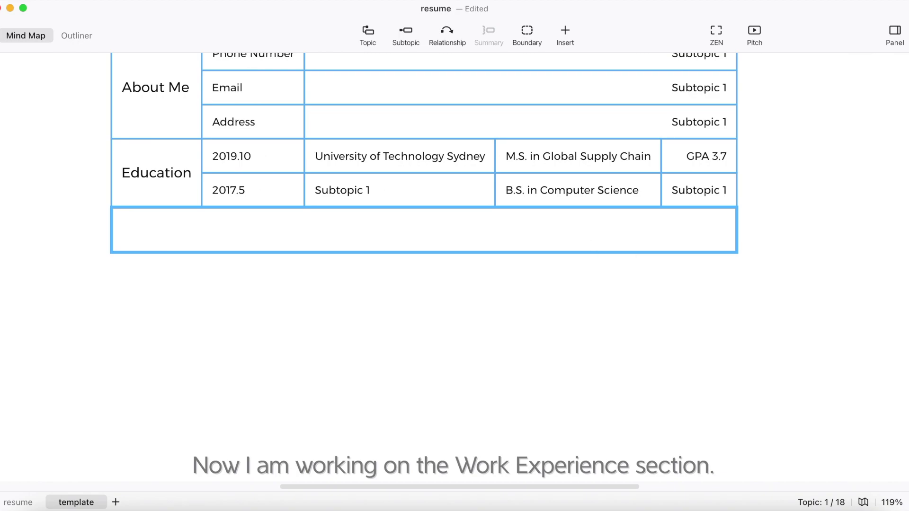
pyautogui.press('Return')
pyautogui.write('Work E')
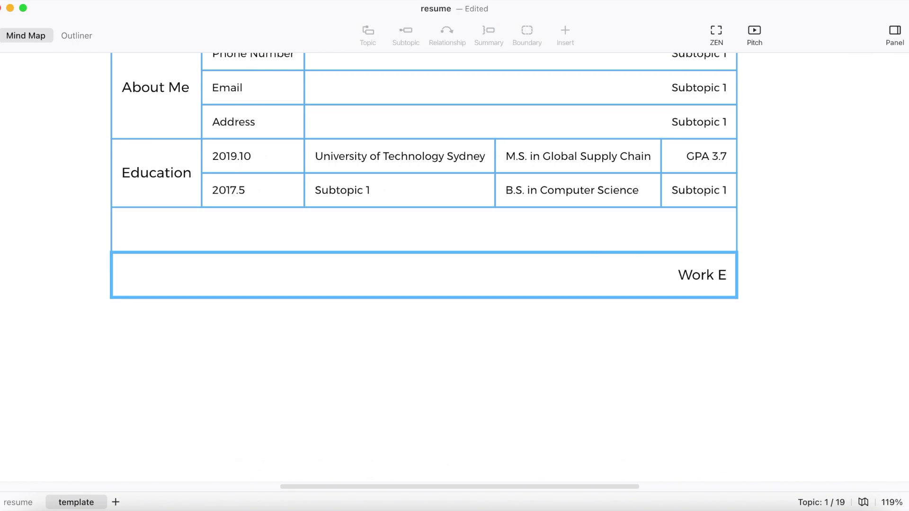
pyautogui.write('xperience')
pyautogui.press('Return')
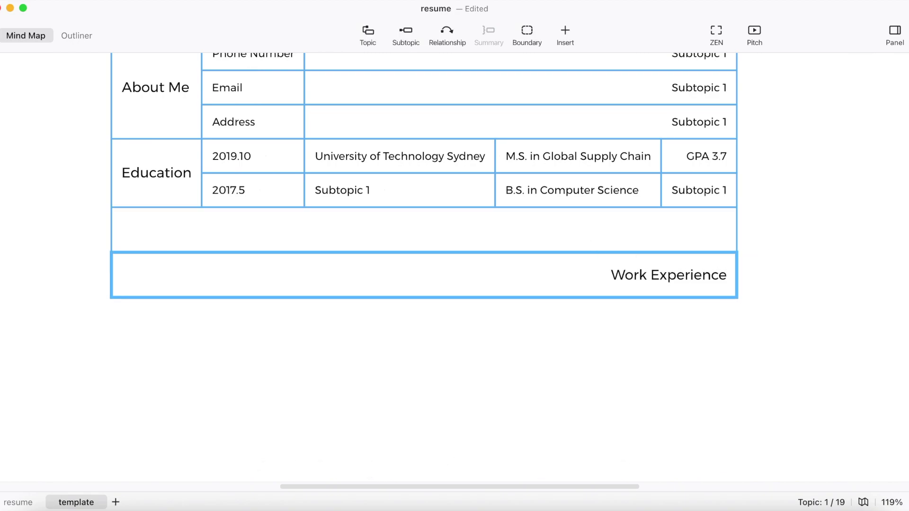
pyautogui.press('Tab')
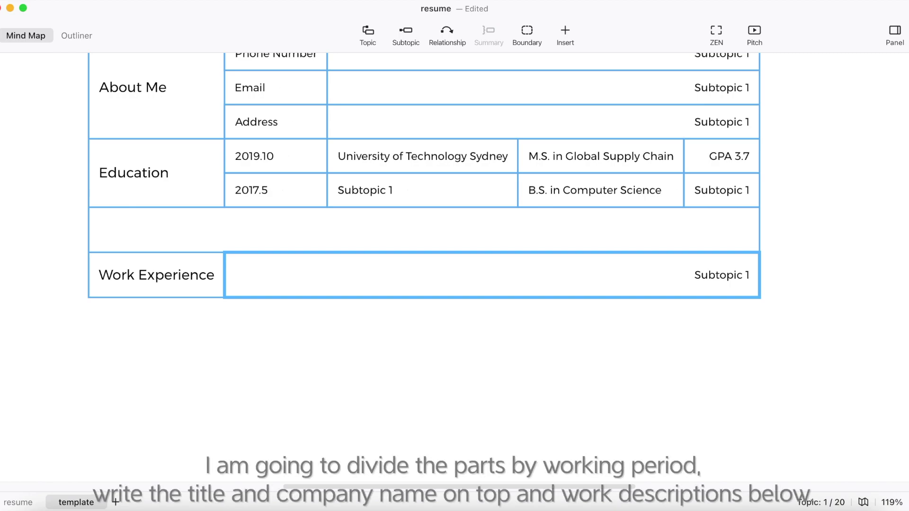
pyautogui.write('2020.1~')
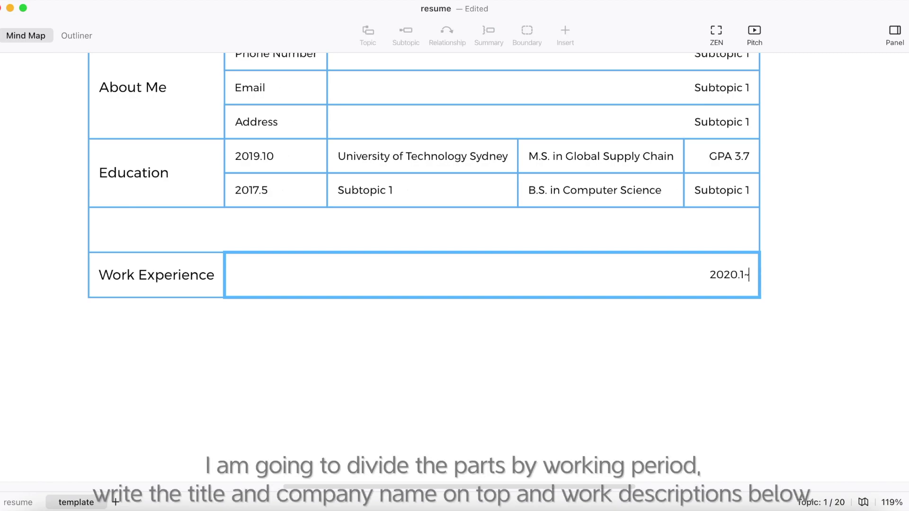
pyautogui.write('12')
pyautogui.press('Return')
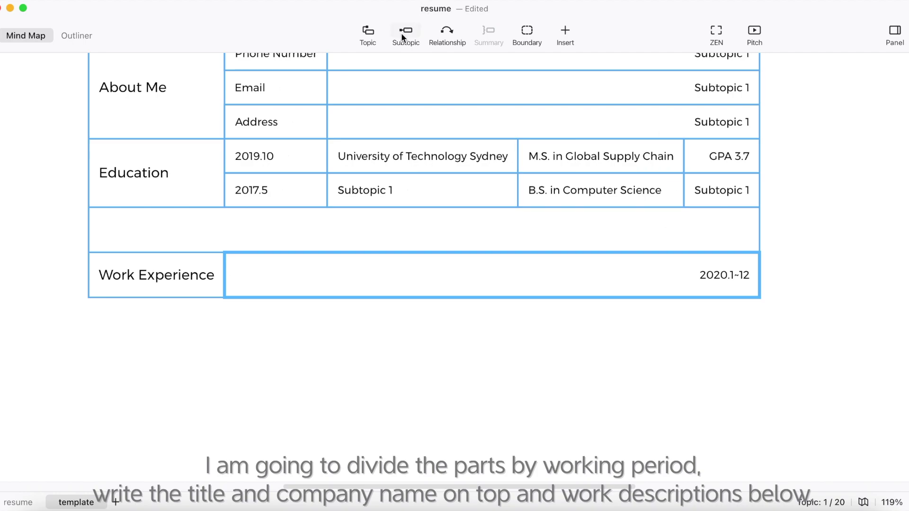
# Add Product Manager at Company A with the duty 'Managed and monitored the new product development stages'
pyautogui.click(401, 32)
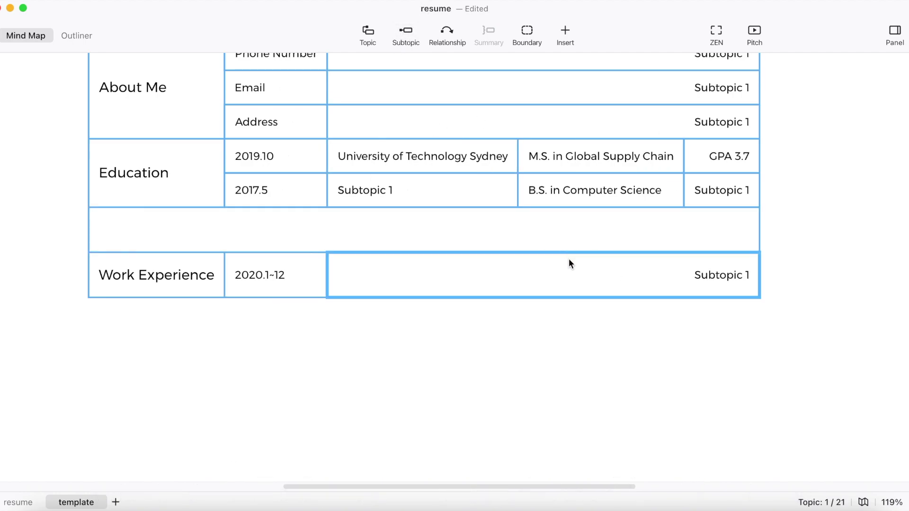
pyautogui.write('pRoduct Manager')
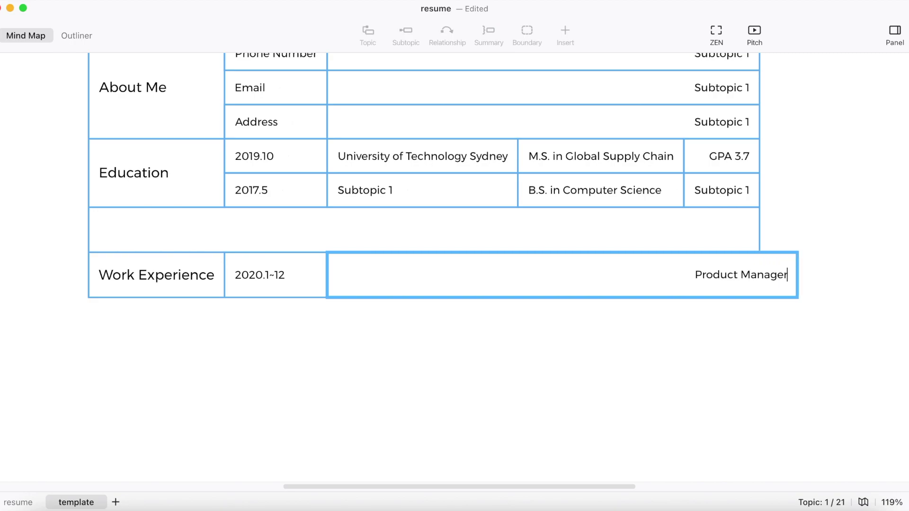
pyautogui.press('Tab')
pyautogui.write('Company A')
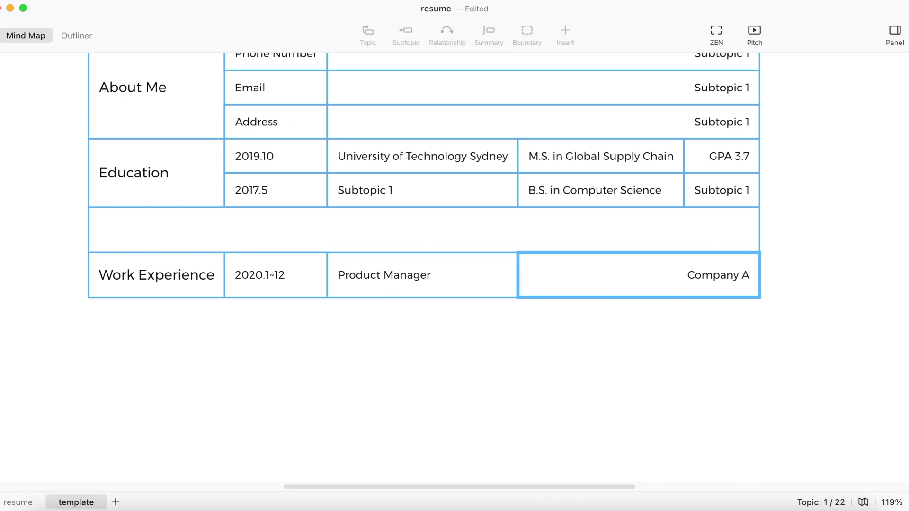
pyautogui.press('Return')
pyautogui.click(404, 270)
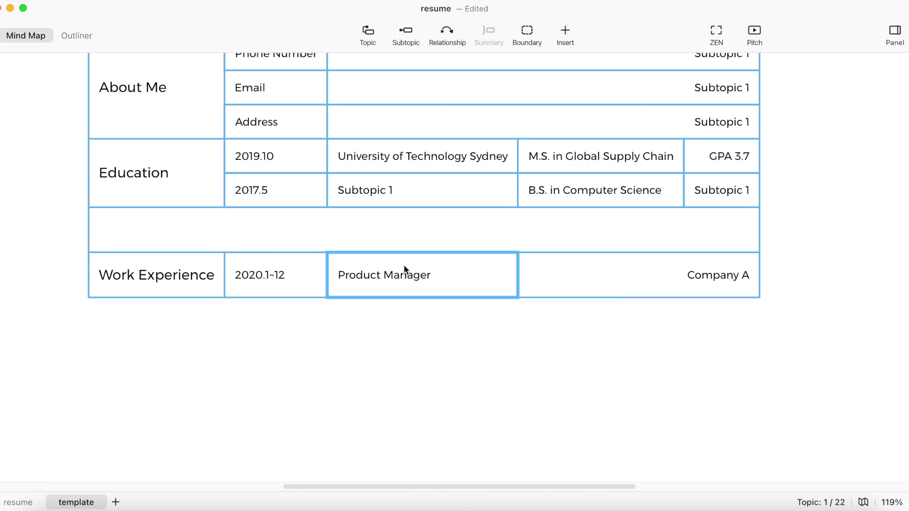
pyautogui.click(371, 34)
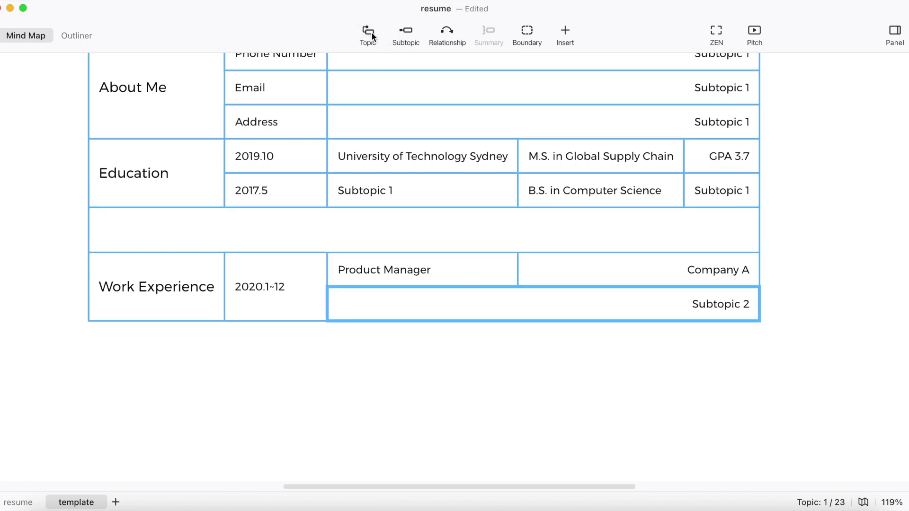
pyautogui.press('super+z')
pyautogui.click(313, 268)
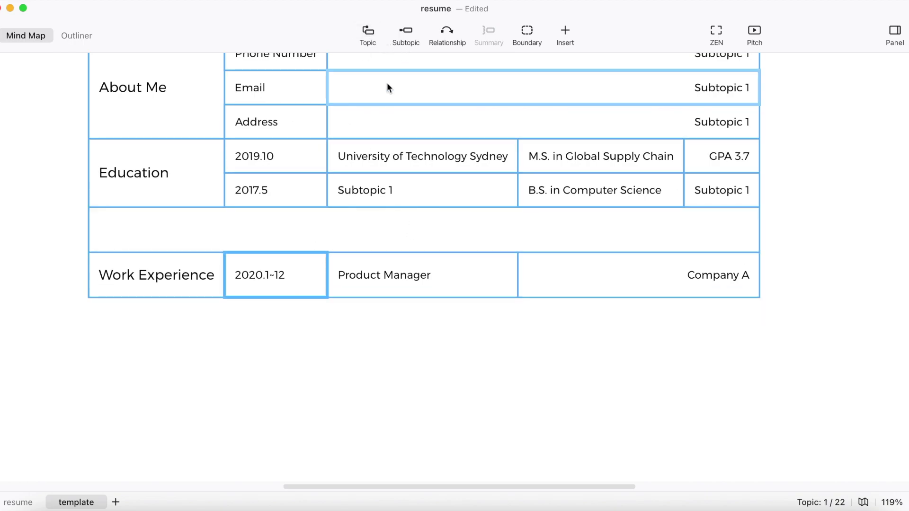
pyautogui.click(404, 30)
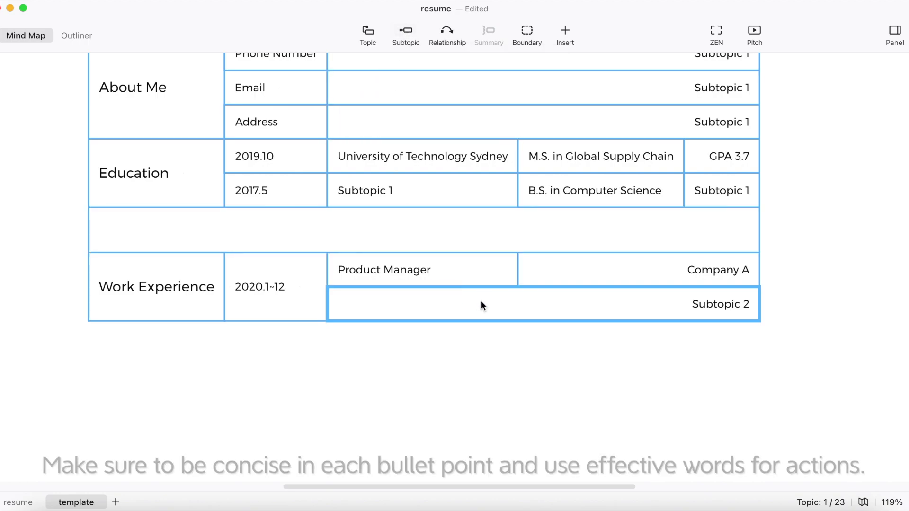
pyautogui.write('Managed and moni')
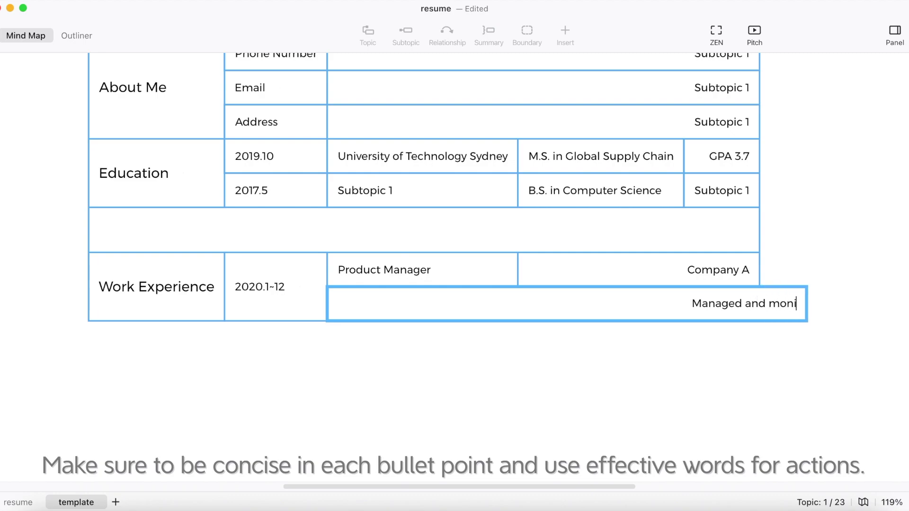
pyautogui.write('tored the new product development stages')
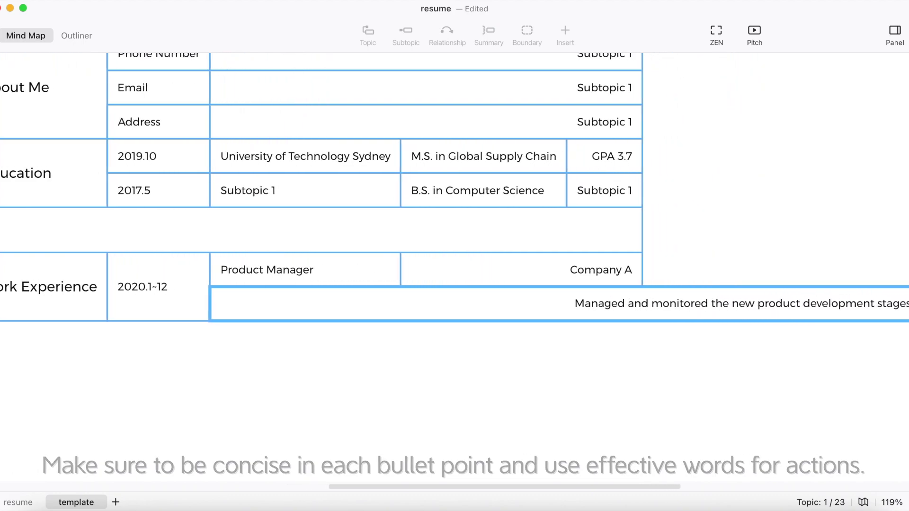
pyautogui.press('Return')
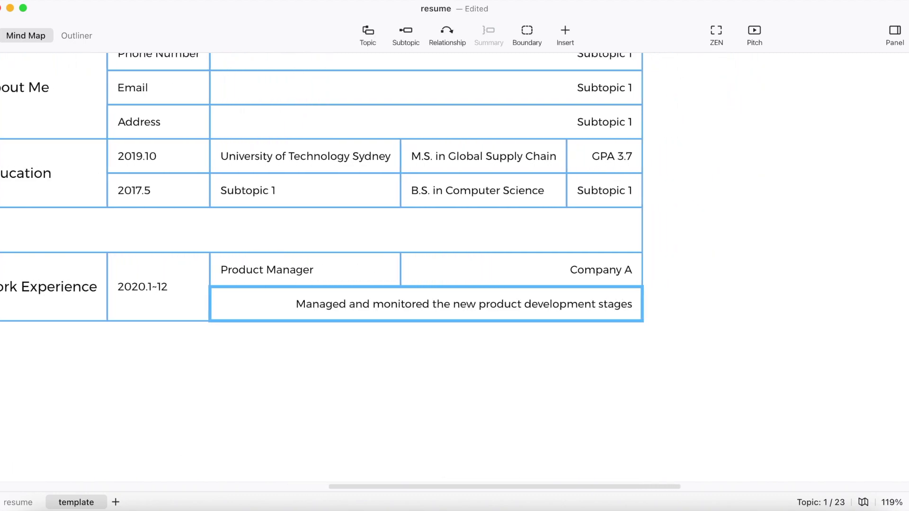
# Add extra duty rows, then a 2019.01~12 Software Engineering entry at Company B
pyautogui.hscroll(-5, 424, 311)
pyautogui.press('Return')
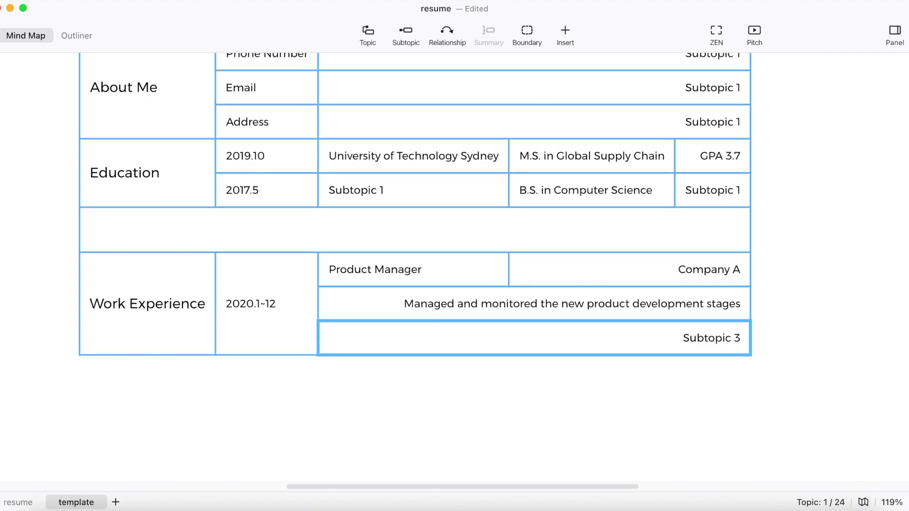
pyautogui.press('Return')
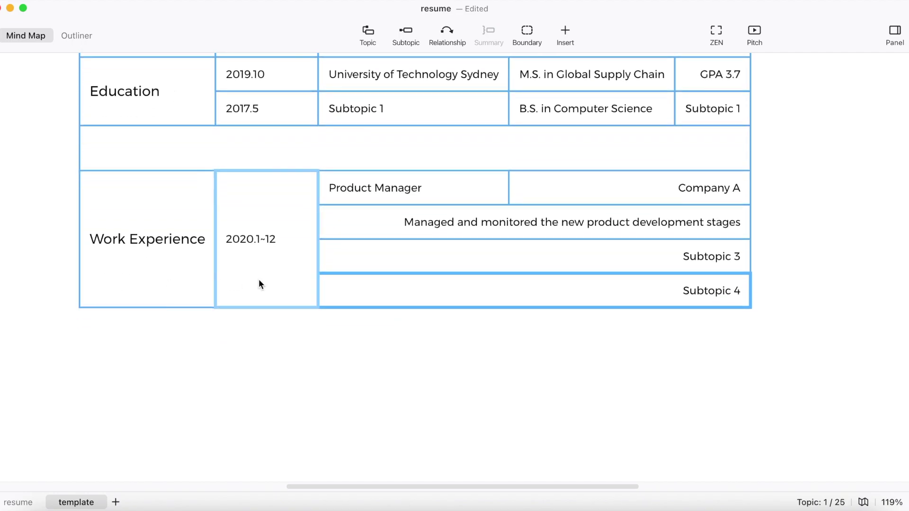
pyautogui.click(258, 279)
pyautogui.press('Return')
pyautogui.write('20')
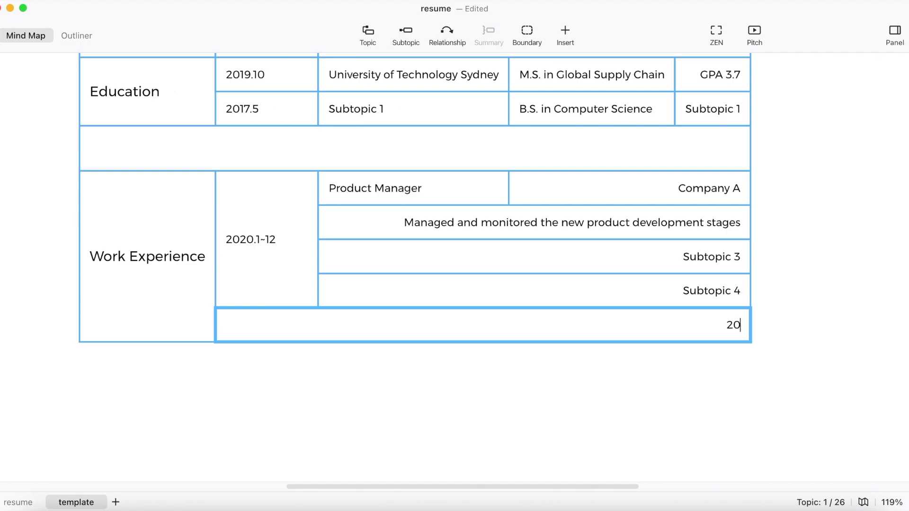
pyautogui.write('19.01~12')
pyautogui.press('Return')
pyautogui.press('Tab')
pyautogui.write('Software Engineering')
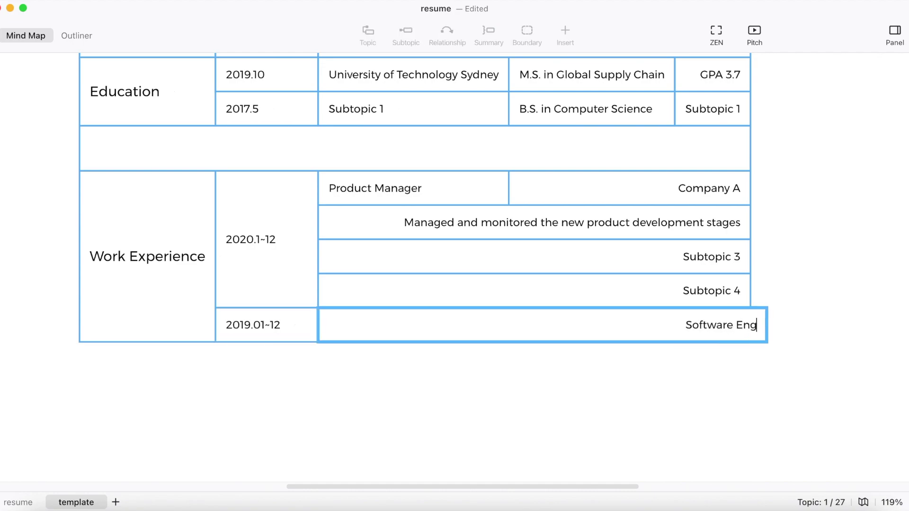
pyautogui.press('Return')
pyautogui.press('Tab')
pyautogui.write('Company B')
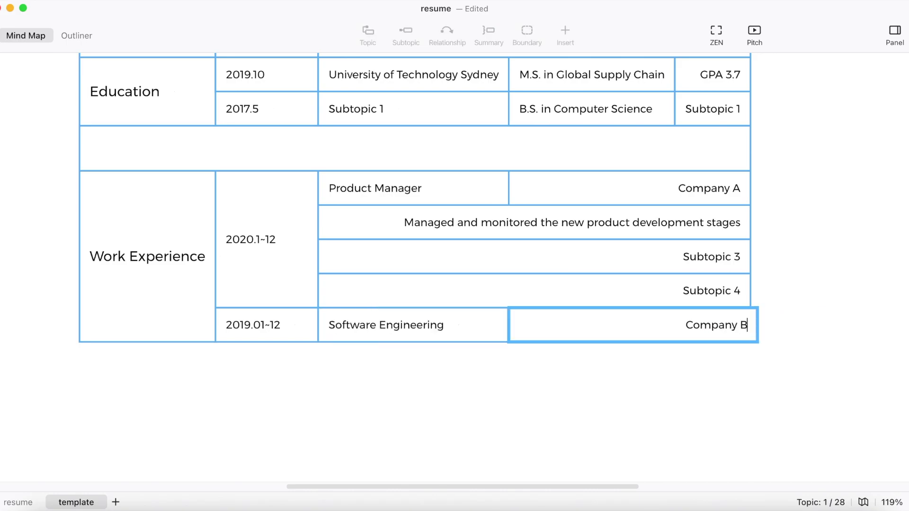
pyautogui.press('Return')
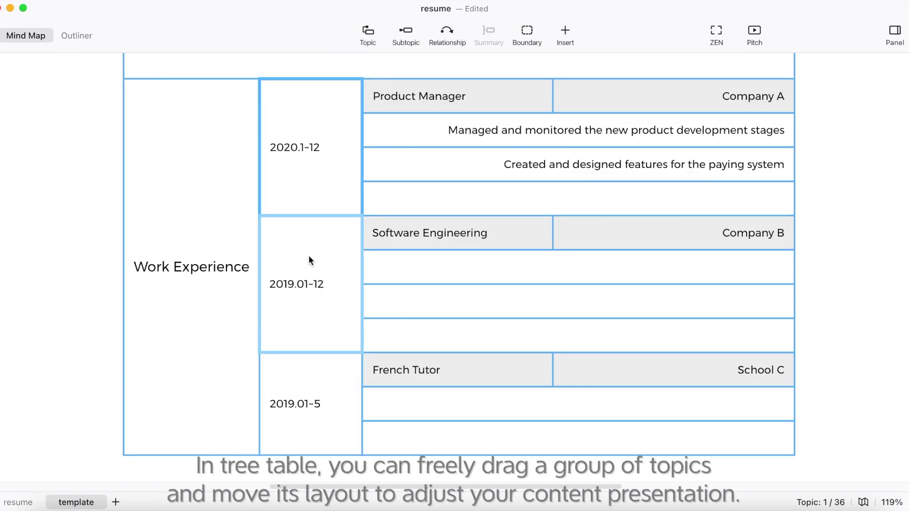
# Move the French Tutor group to the top and the product-development duty below the paying-system duty
pyautogui.moveTo(317, 259); pyautogui.dragTo(320, 330)
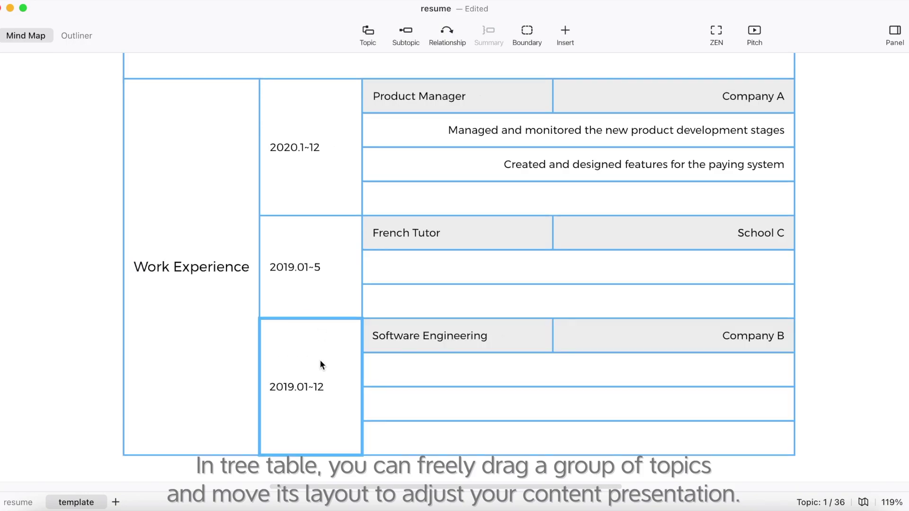
pyautogui.moveTo(302, 274); pyautogui.dragTo(312, 132)
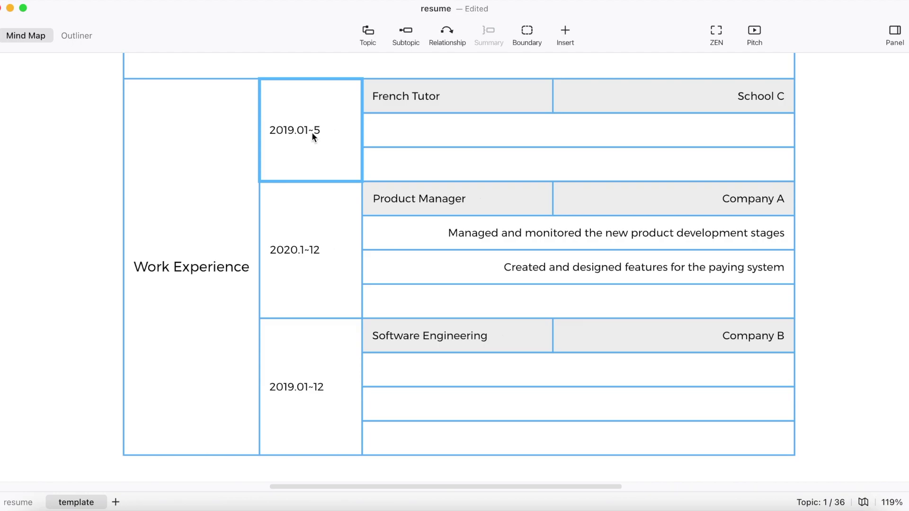
pyautogui.click(334, 247)
pyautogui.moveTo(479, 232); pyautogui.dragTo(479, 260)
pyautogui.click(854, 298)
pyautogui.scroll(-2, 855, 300)
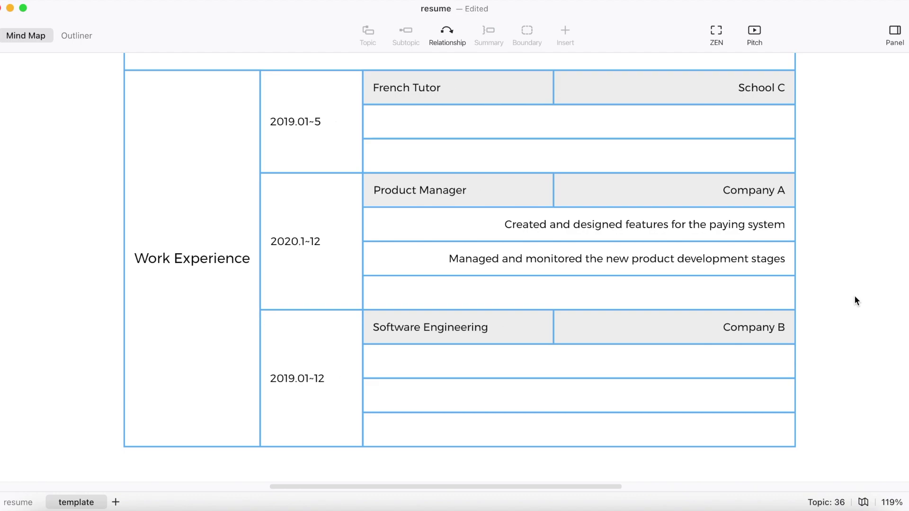
pyautogui.scroll(-5, 855, 301)
# Add a blank spacer row and a new 'Skills' section below Work Experience
pyautogui.click(221, 262)
pyautogui.press('Return')
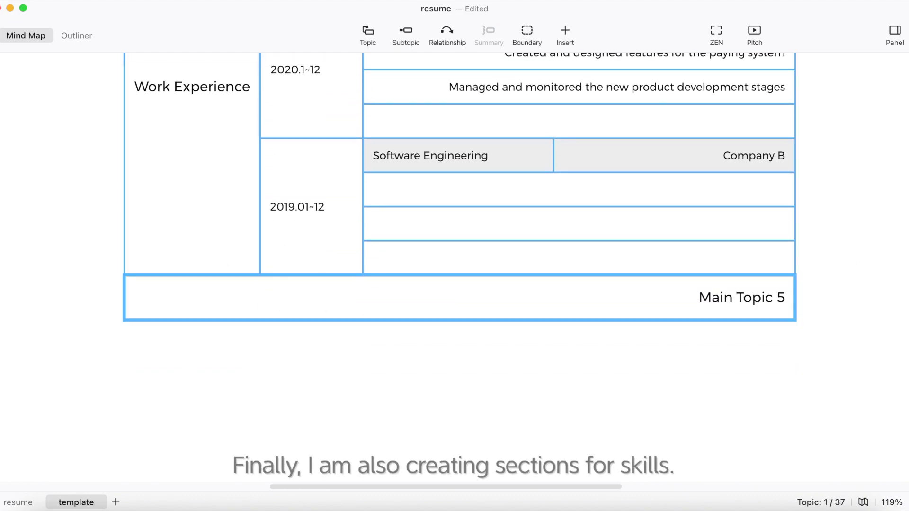
pyautogui.press('Return')
pyautogui.doubleClick(739, 298)
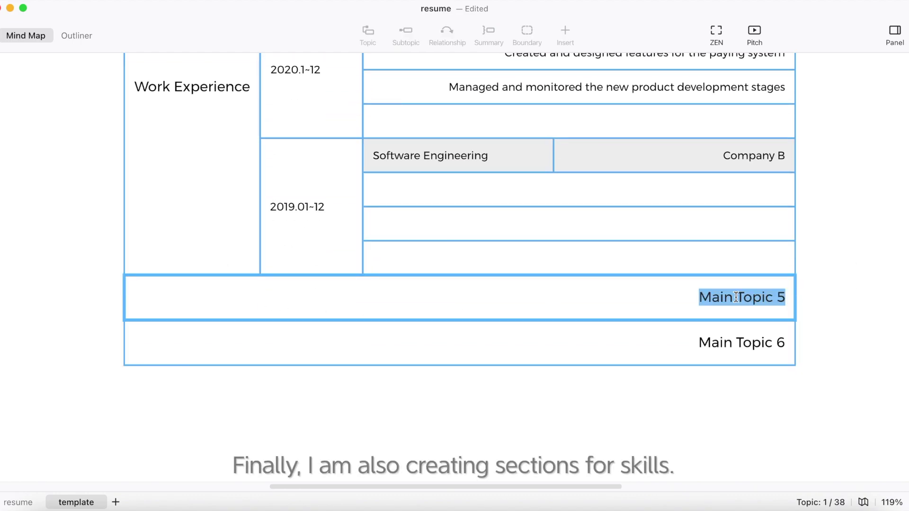
pyautogui.press('BackSpace')
pyautogui.doubleClick(742, 341)
pyautogui.write('Skills')
# Add a Language row reading 'English (fluent), French(business)' under Skills
pyautogui.press('Tab')
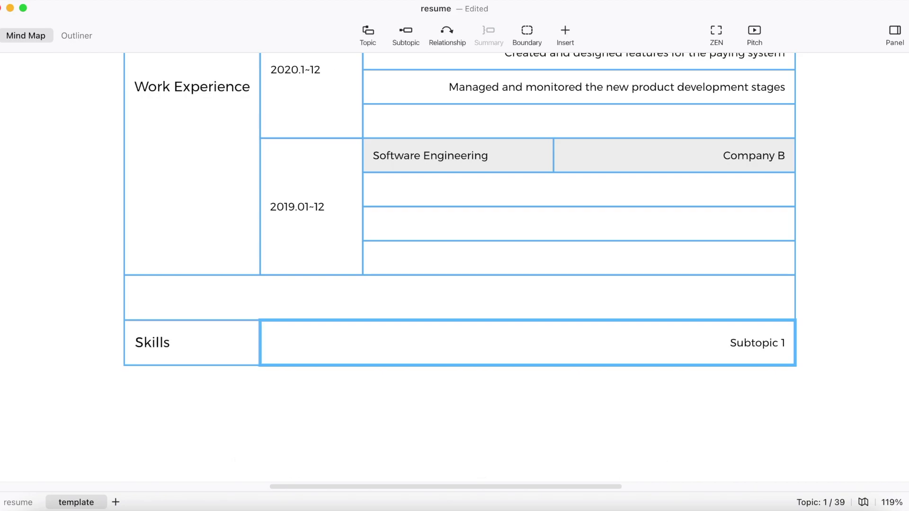
pyautogui.write('Language')
pyautogui.press('Tab')
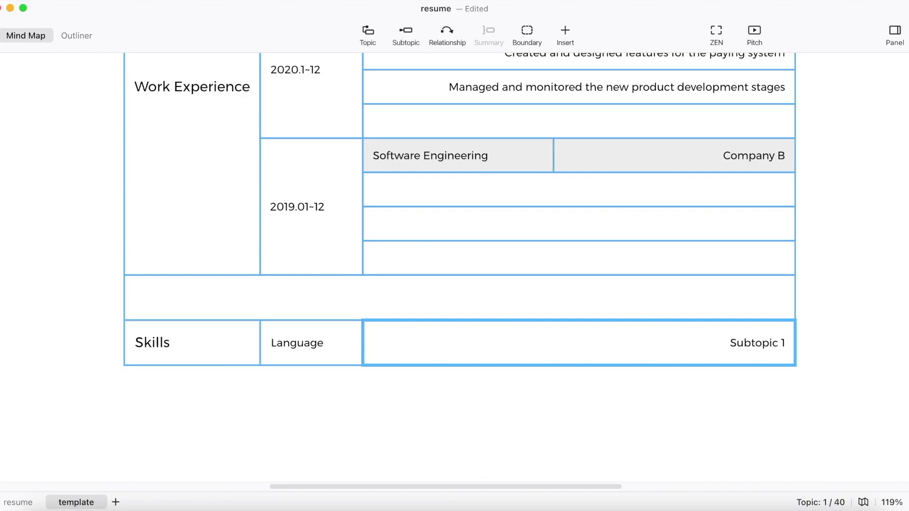
pyautogui.write('English (')
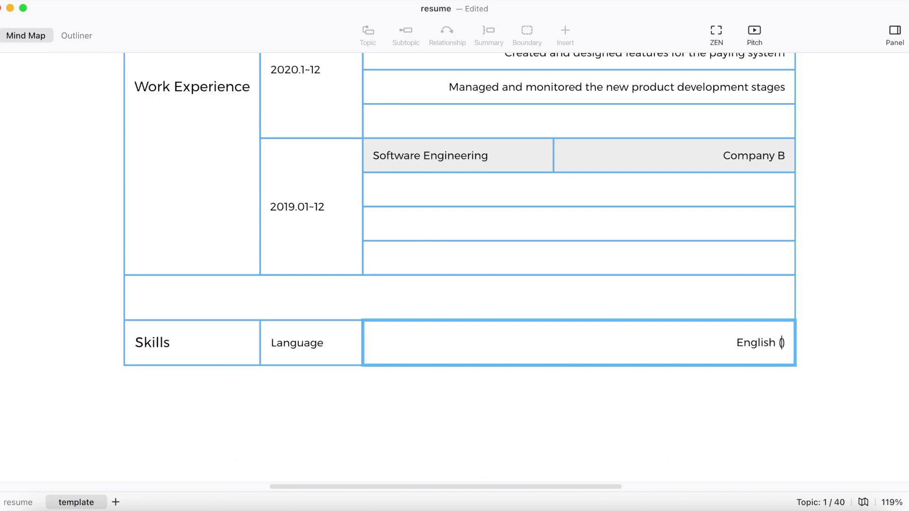
pyautogui.write('fluent), French(')
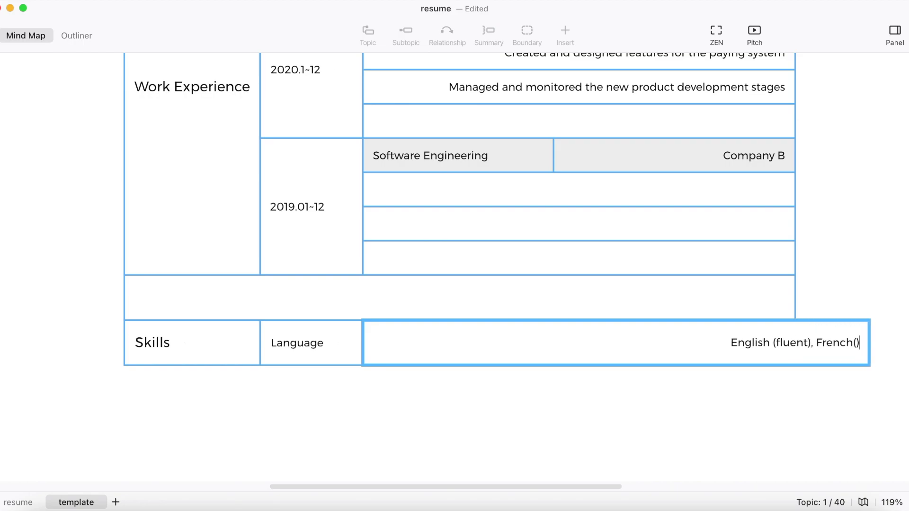
pyautogui.write('business')
pyautogui.press('Return')
# Add a 'Technical Skills' row with an empty detail cell
pyautogui.press('Return')
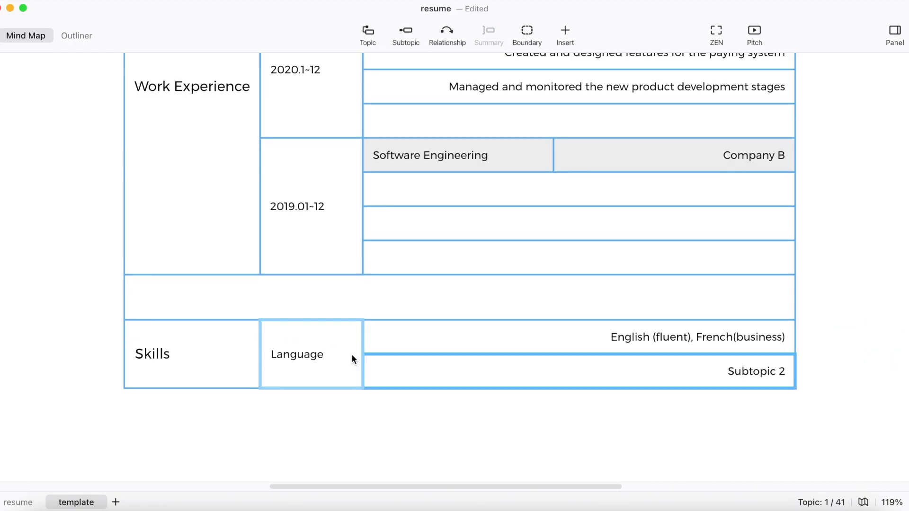
pyautogui.press('BackSpace')
pyautogui.click(332, 357)
pyautogui.press('Return')
pyautogui.write('T')
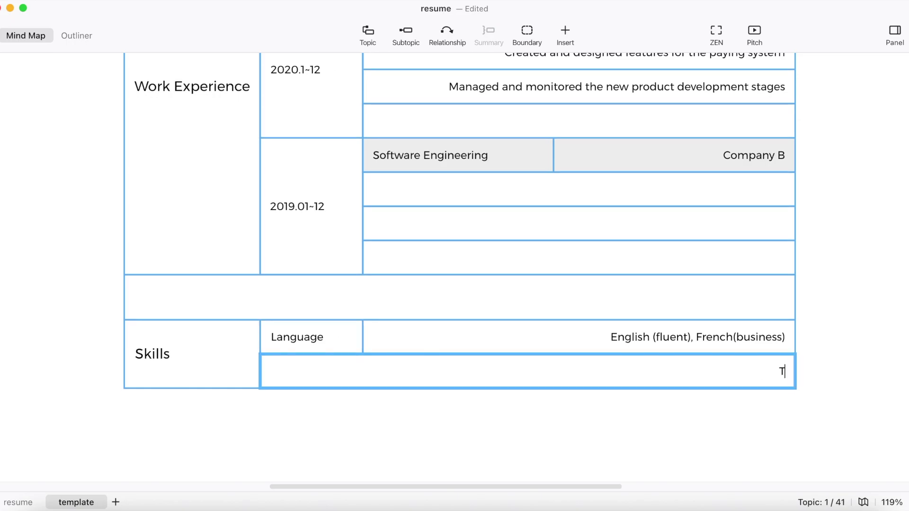
pyautogui.write('echnical Skills')
pyautogui.press('Tab')
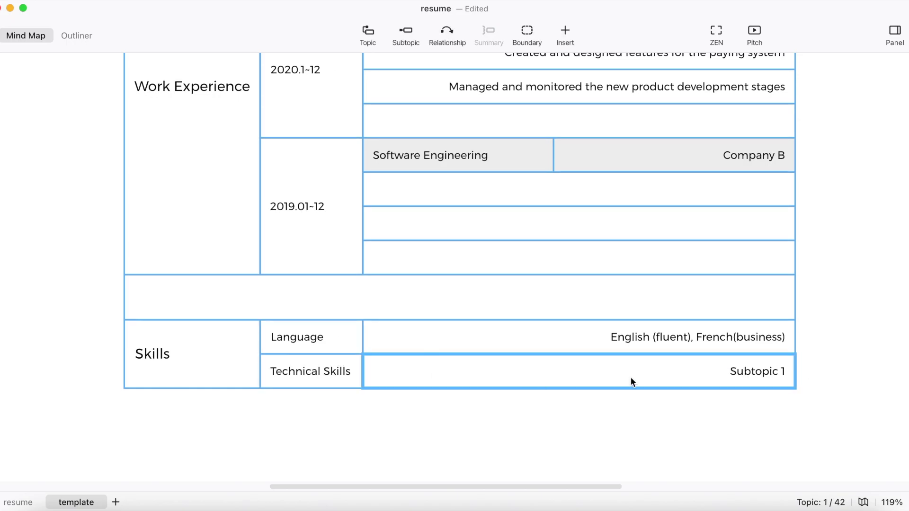
pyautogui.doubleClick(667, 376)
pyautogui.press('BackSpace')
pyautogui.click(800, 396)
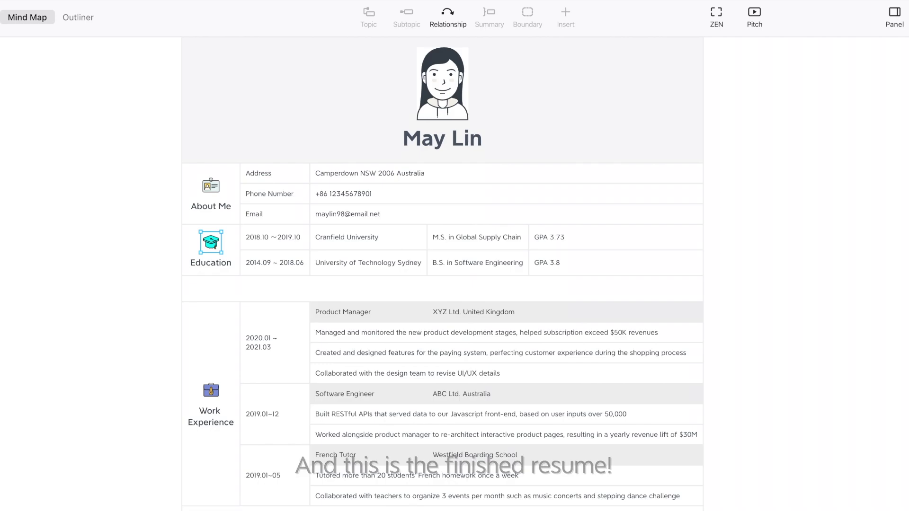
pyautogui.scroll(-2, 442, 275)
pyautogui.scroll(-2, 442, 274)
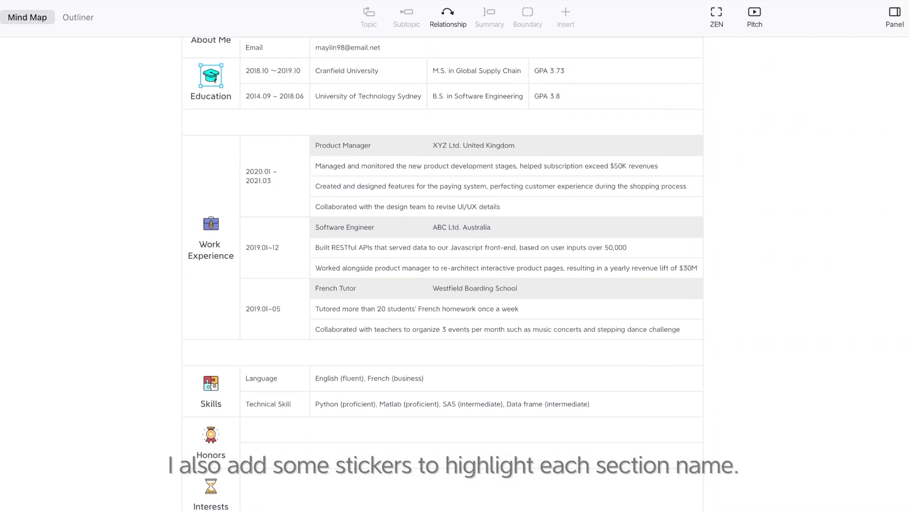
pyautogui.scroll(4, 442, 275)
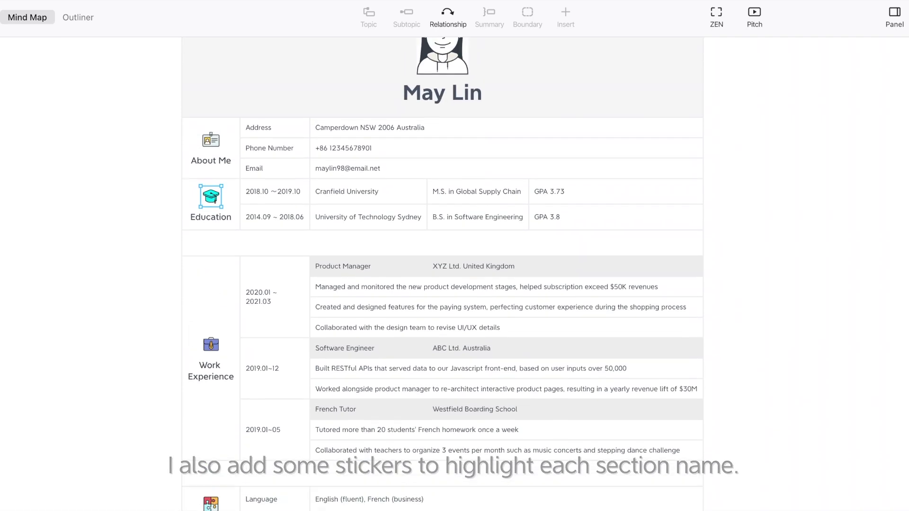
pyautogui.click(211, 199)
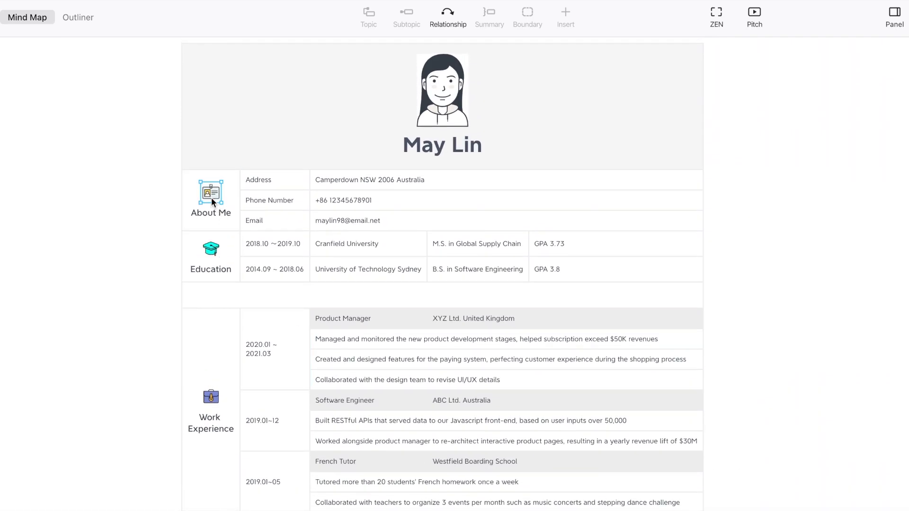
pyautogui.moveTo(73, 2)
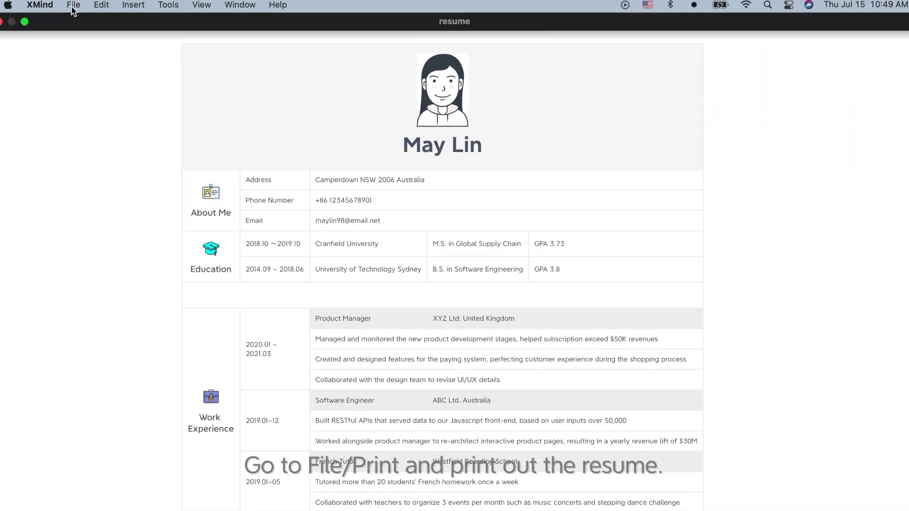
# Print the resume to an A4 PDF, fitted to one page with background colour kept
pyautogui.click(72, 6)
pyautogui.click(73, 5)
pyautogui.click(72, 6)
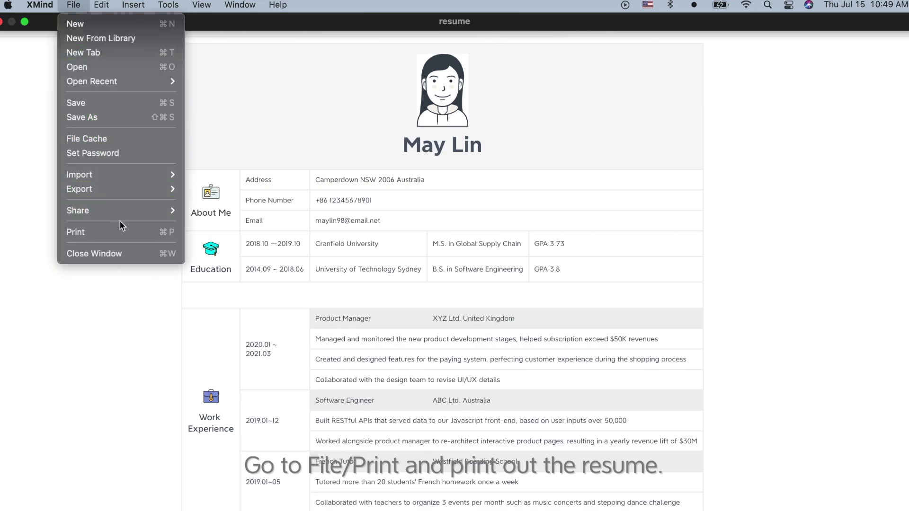
pyautogui.click(124, 229)
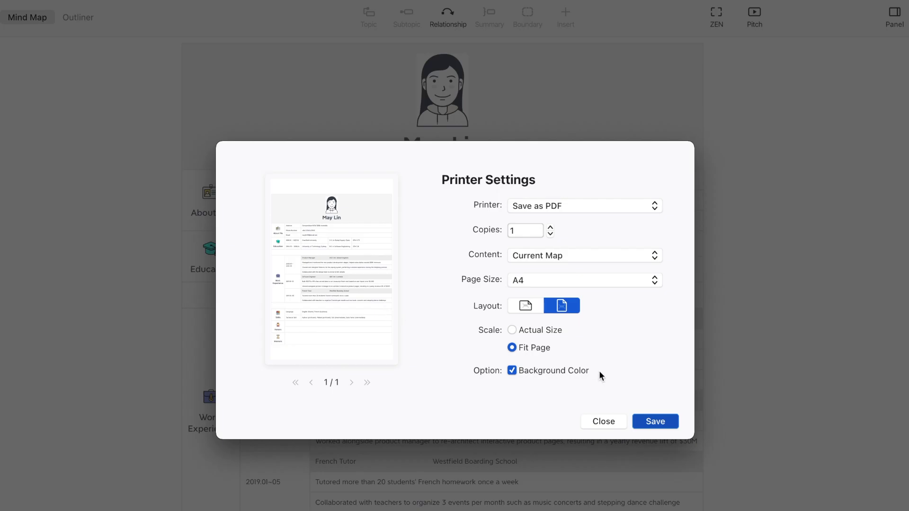
pyautogui.click(654, 421)
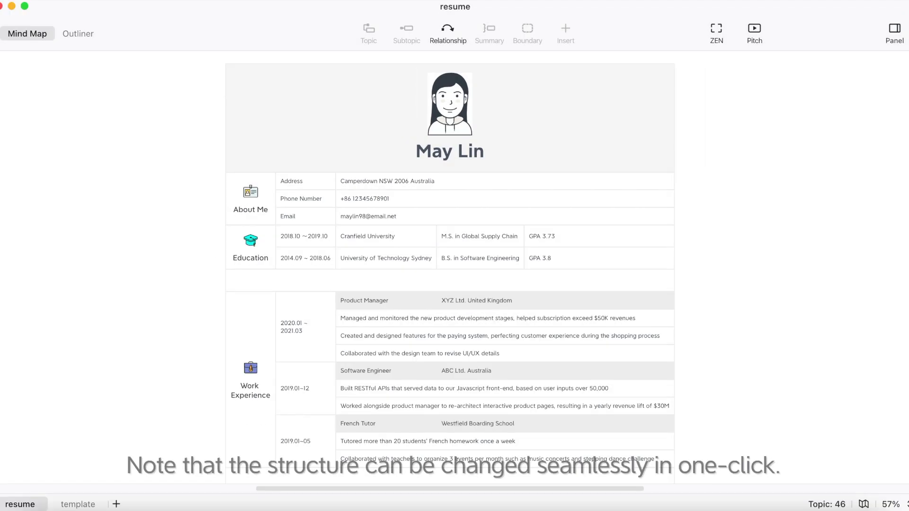
# Change the central topic's structure to Logic Chart (Right) and close the format panel
pyautogui.click(893, 38)
pyautogui.click(477, 121)
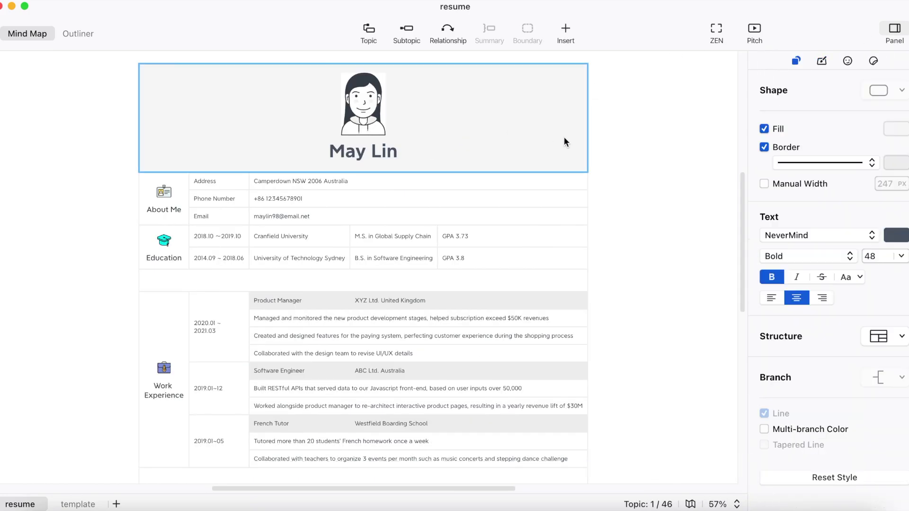
pyautogui.click(902, 337)
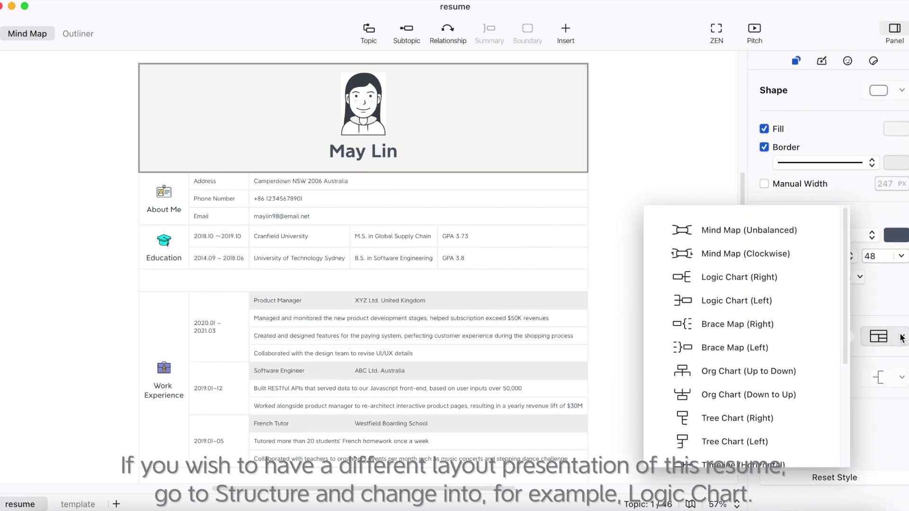
pyautogui.click(799, 285)
pyautogui.click(664, 280)
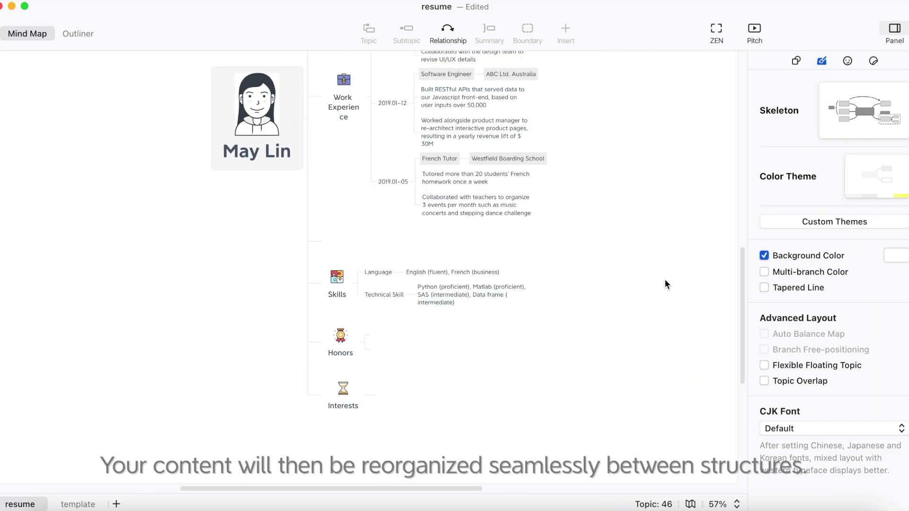
pyautogui.click(894, 30)
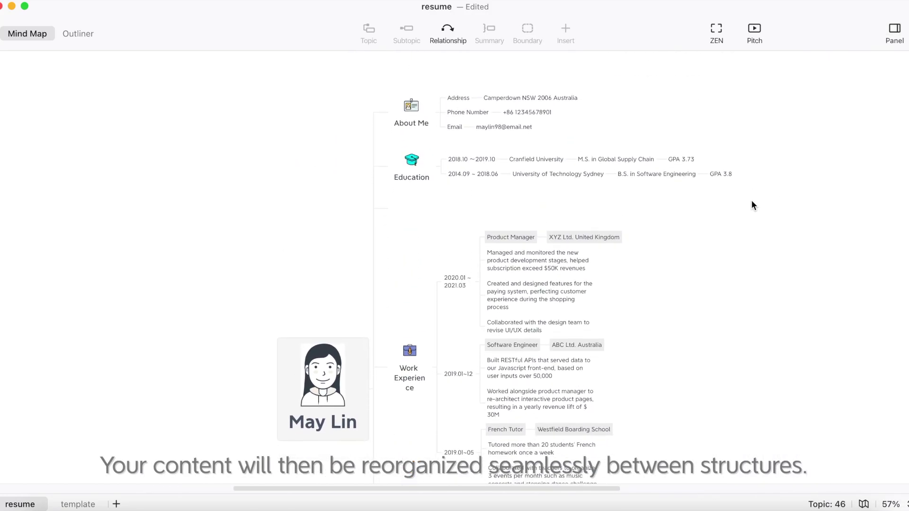
pyautogui.scroll(-5, 753, 205)
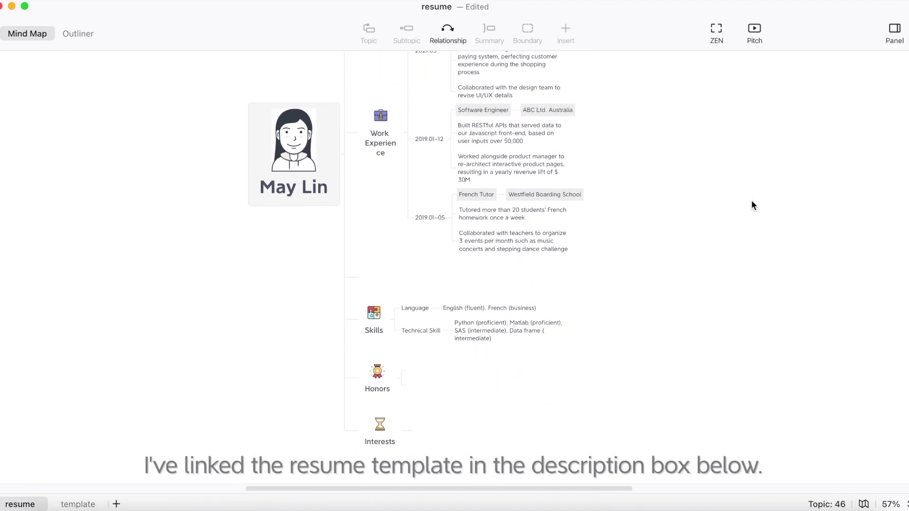
# Restore the Tree Table layout and deselect the central topic
pyautogui.scroll(3, 752, 205)
pyautogui.scroll(1, 753, 205)
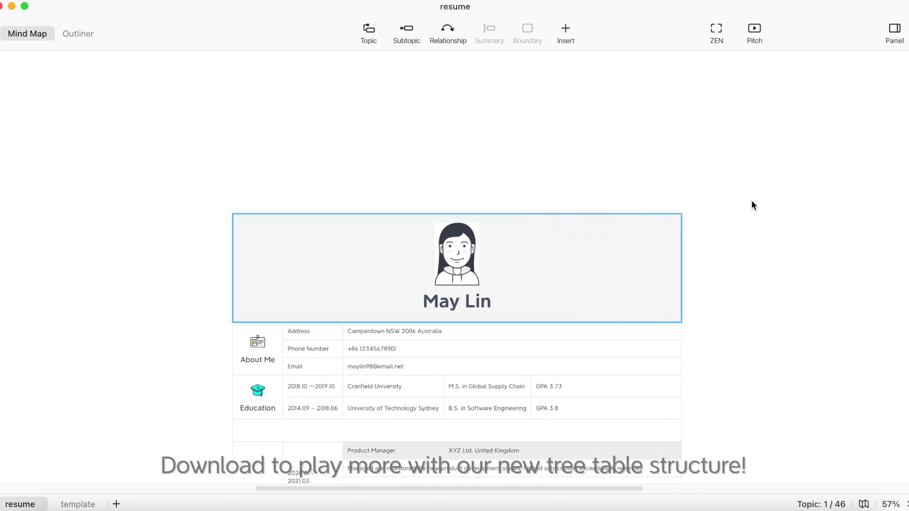
pyautogui.scroll(-5, 751, 201)
pyautogui.click(751, 200)
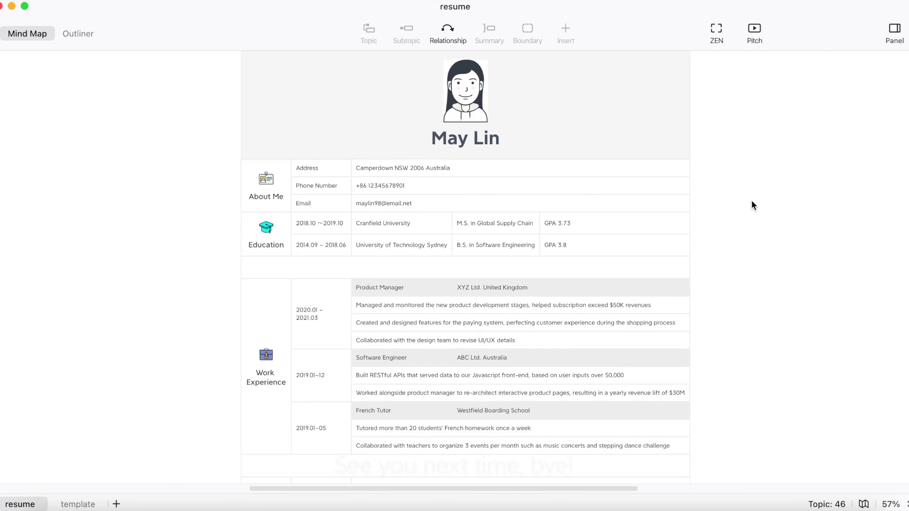